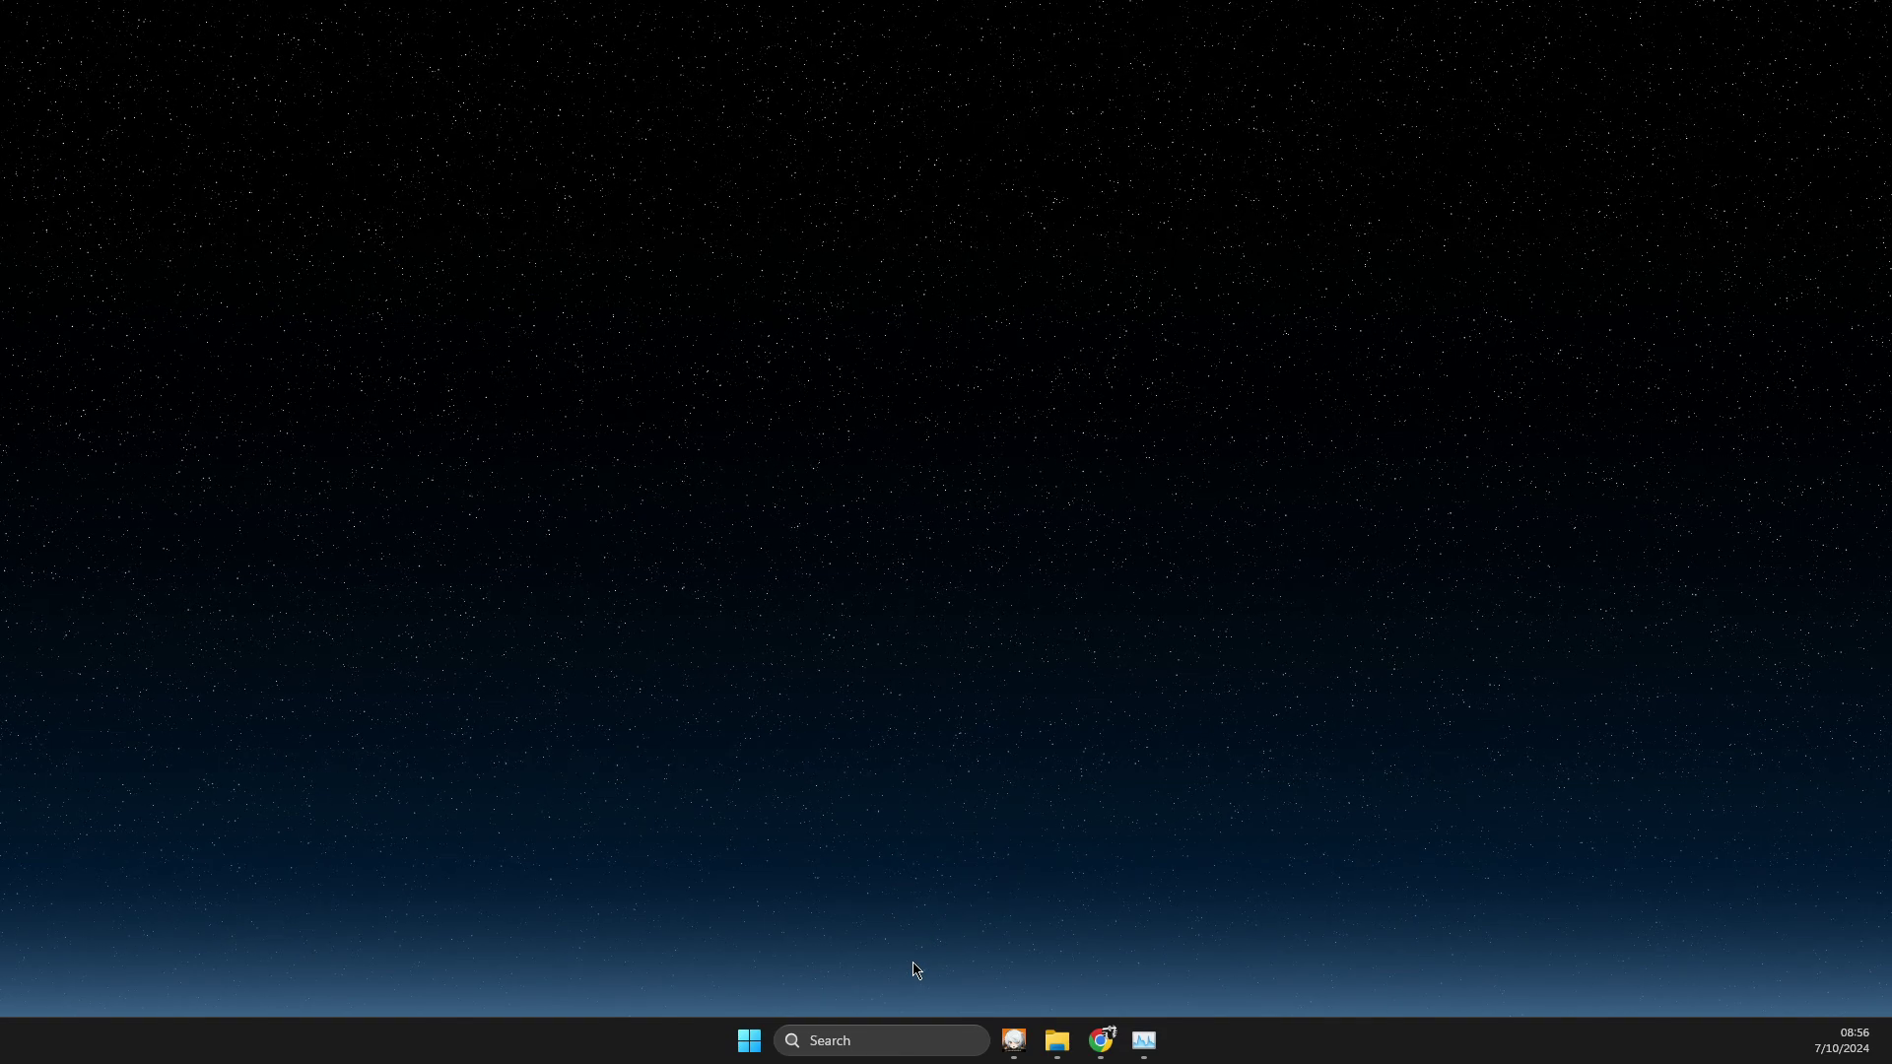
Search for 'installed apps' and land on the Installed apps settings page
{"action": "left_click", "coordinate": [900, 1036]}
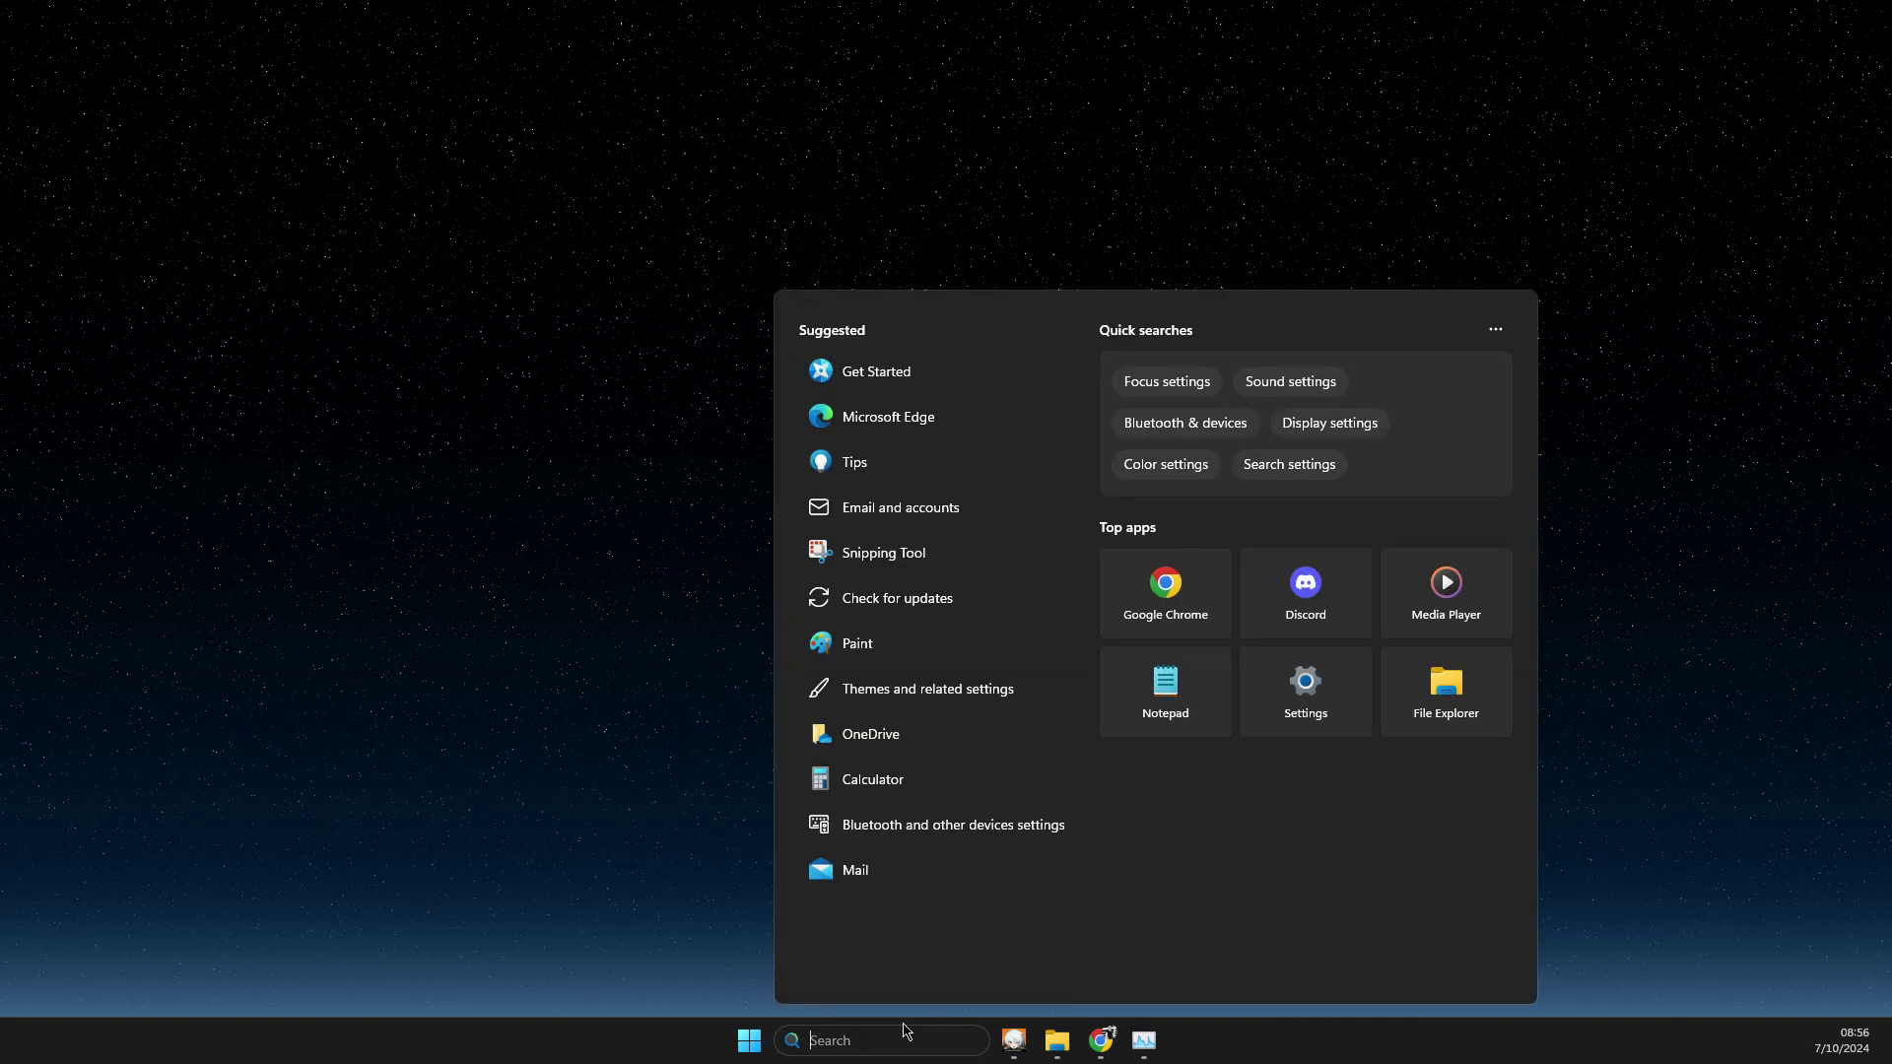
{"action": "type", "text": "installed apps"}
{"action": "key", "text": "Return"}
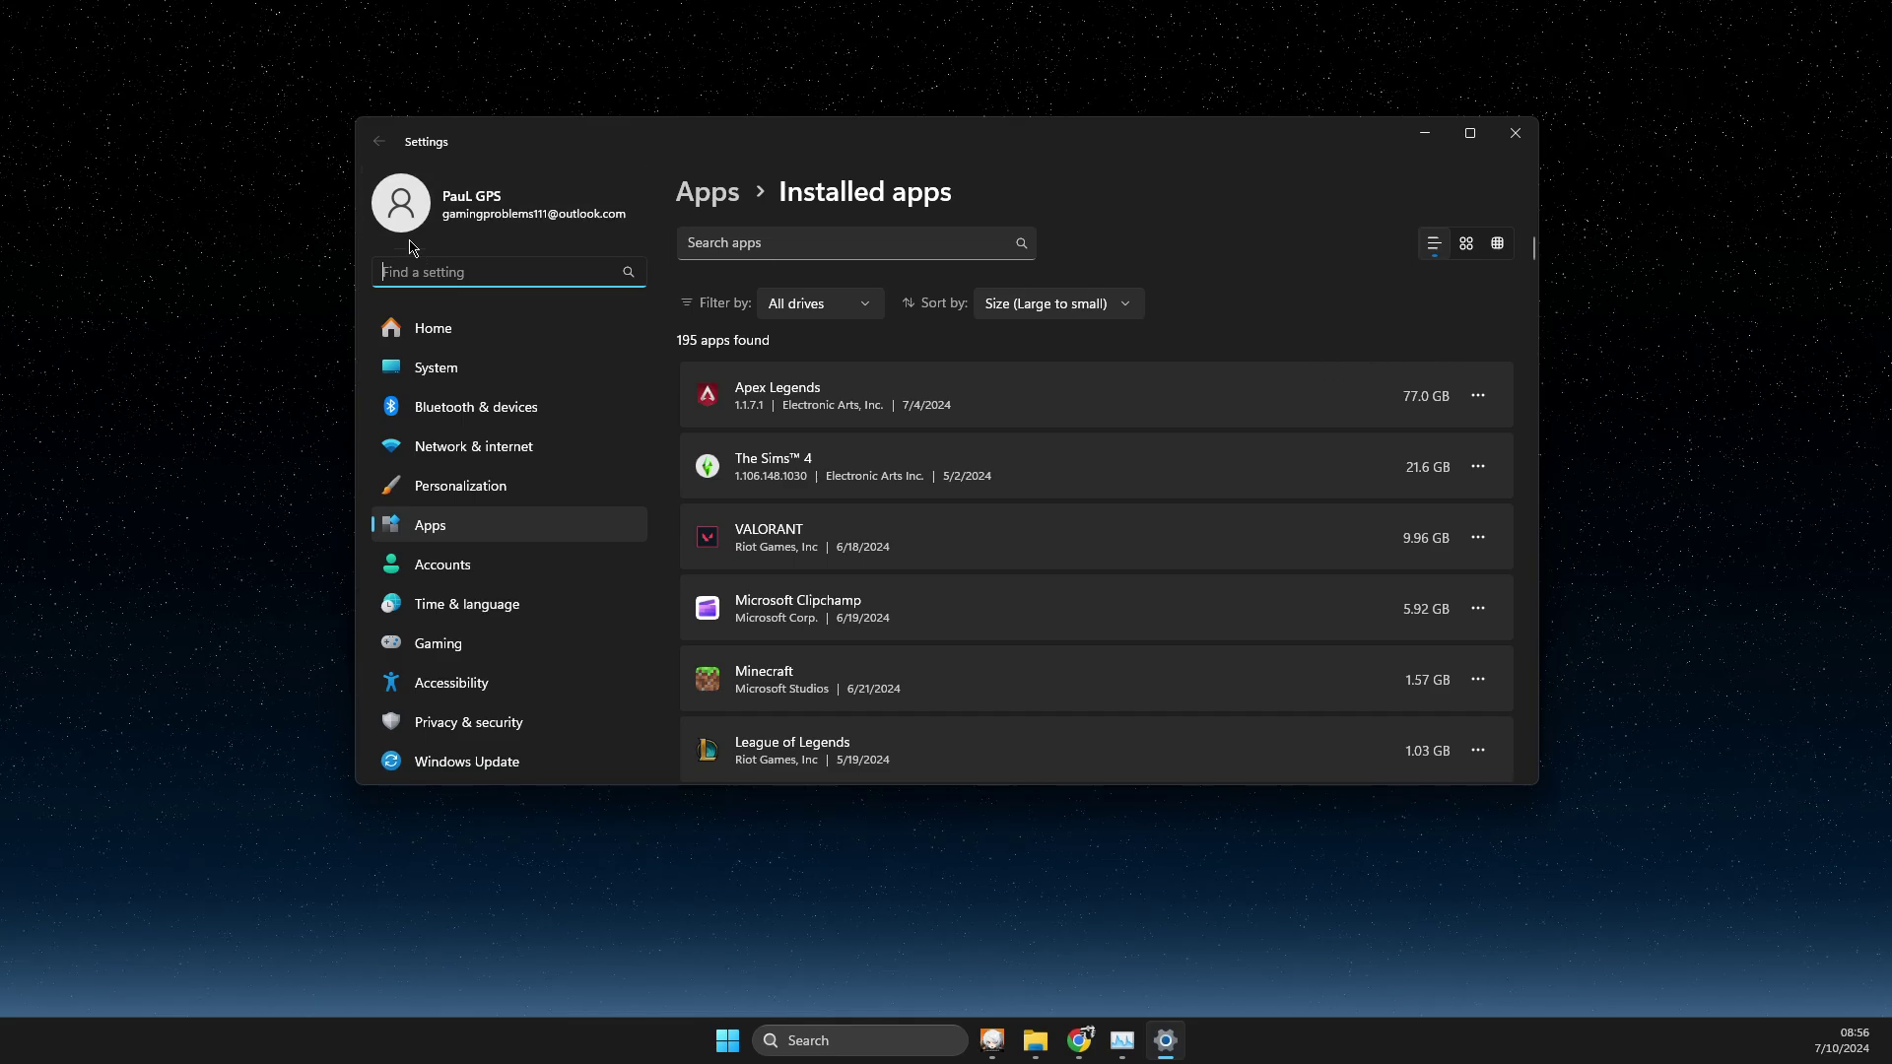
From Settings Home, go to Bluetooth & devices > Cameras (none found), then close Settings
{"action": "left_click", "coordinate": [487, 334]}
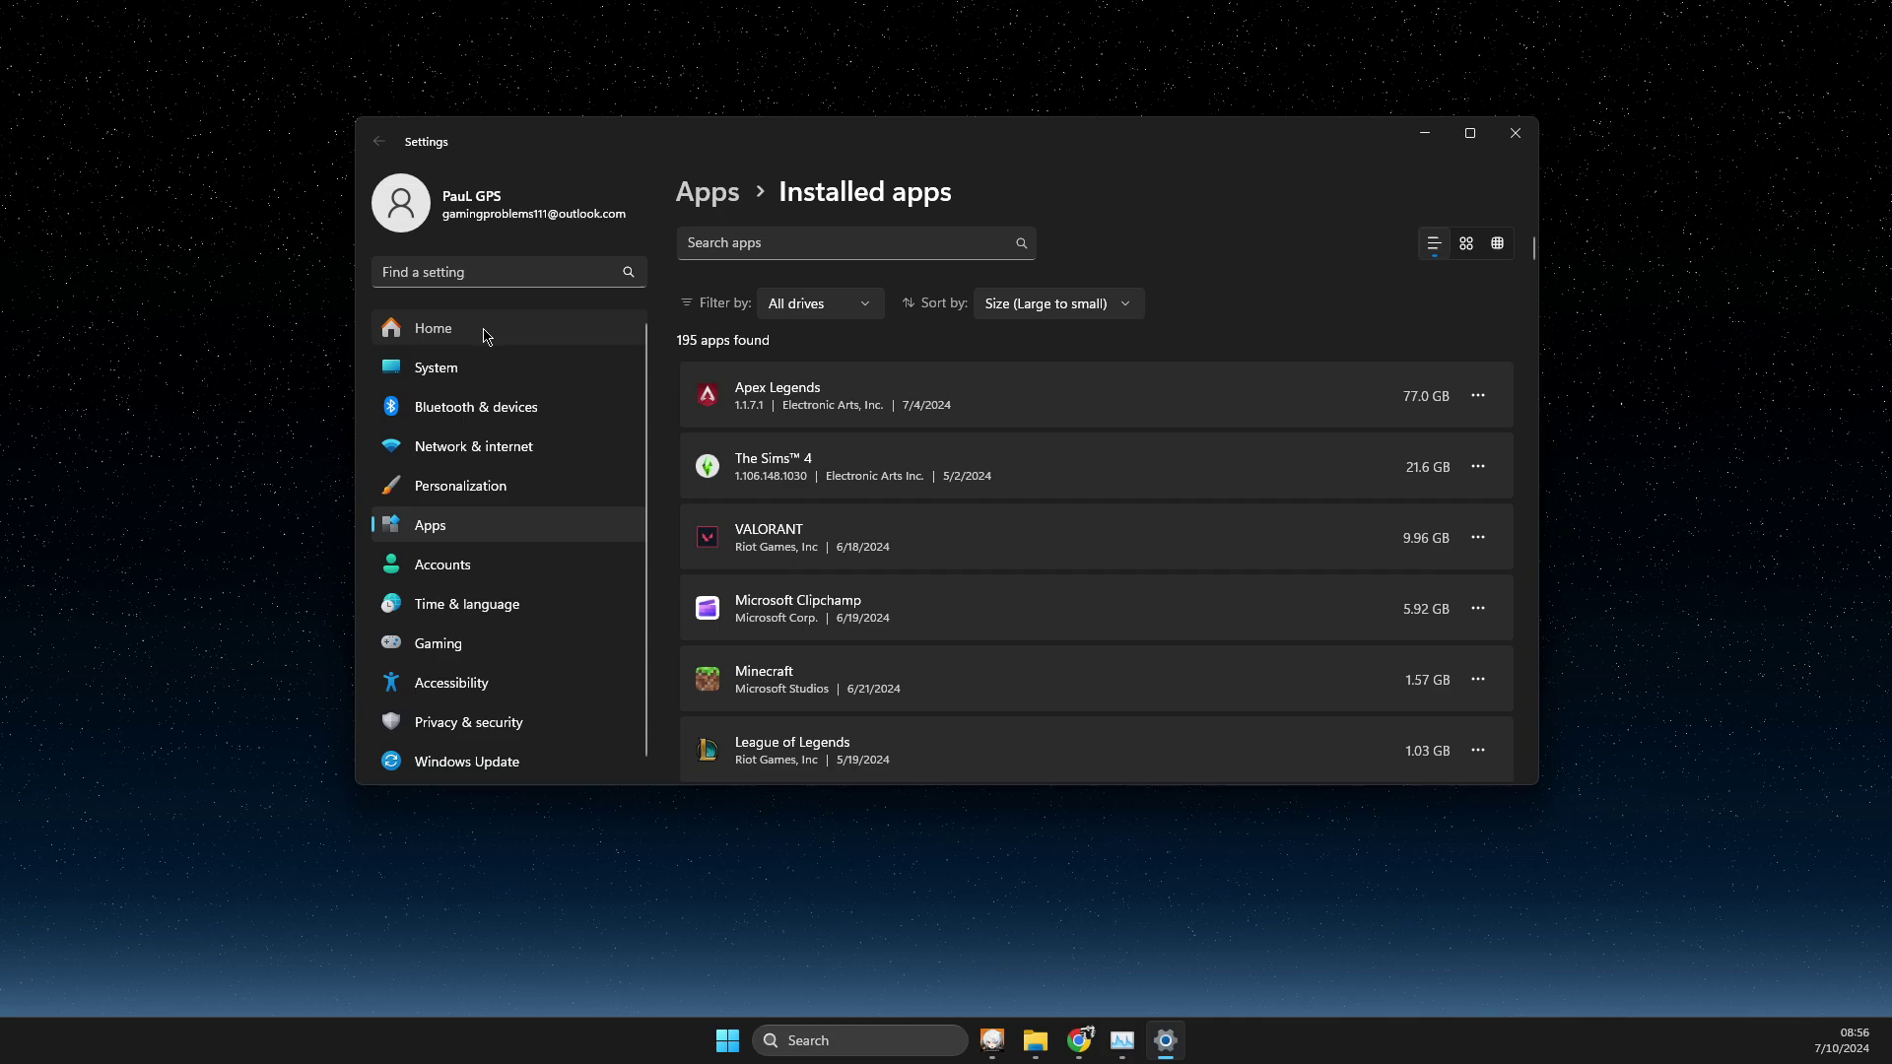
{"action": "left_click", "coordinate": [499, 409]}
{"action": "scroll", "coordinate": [869, 464], "scroll_direction": "down", "scroll_amount": 5}
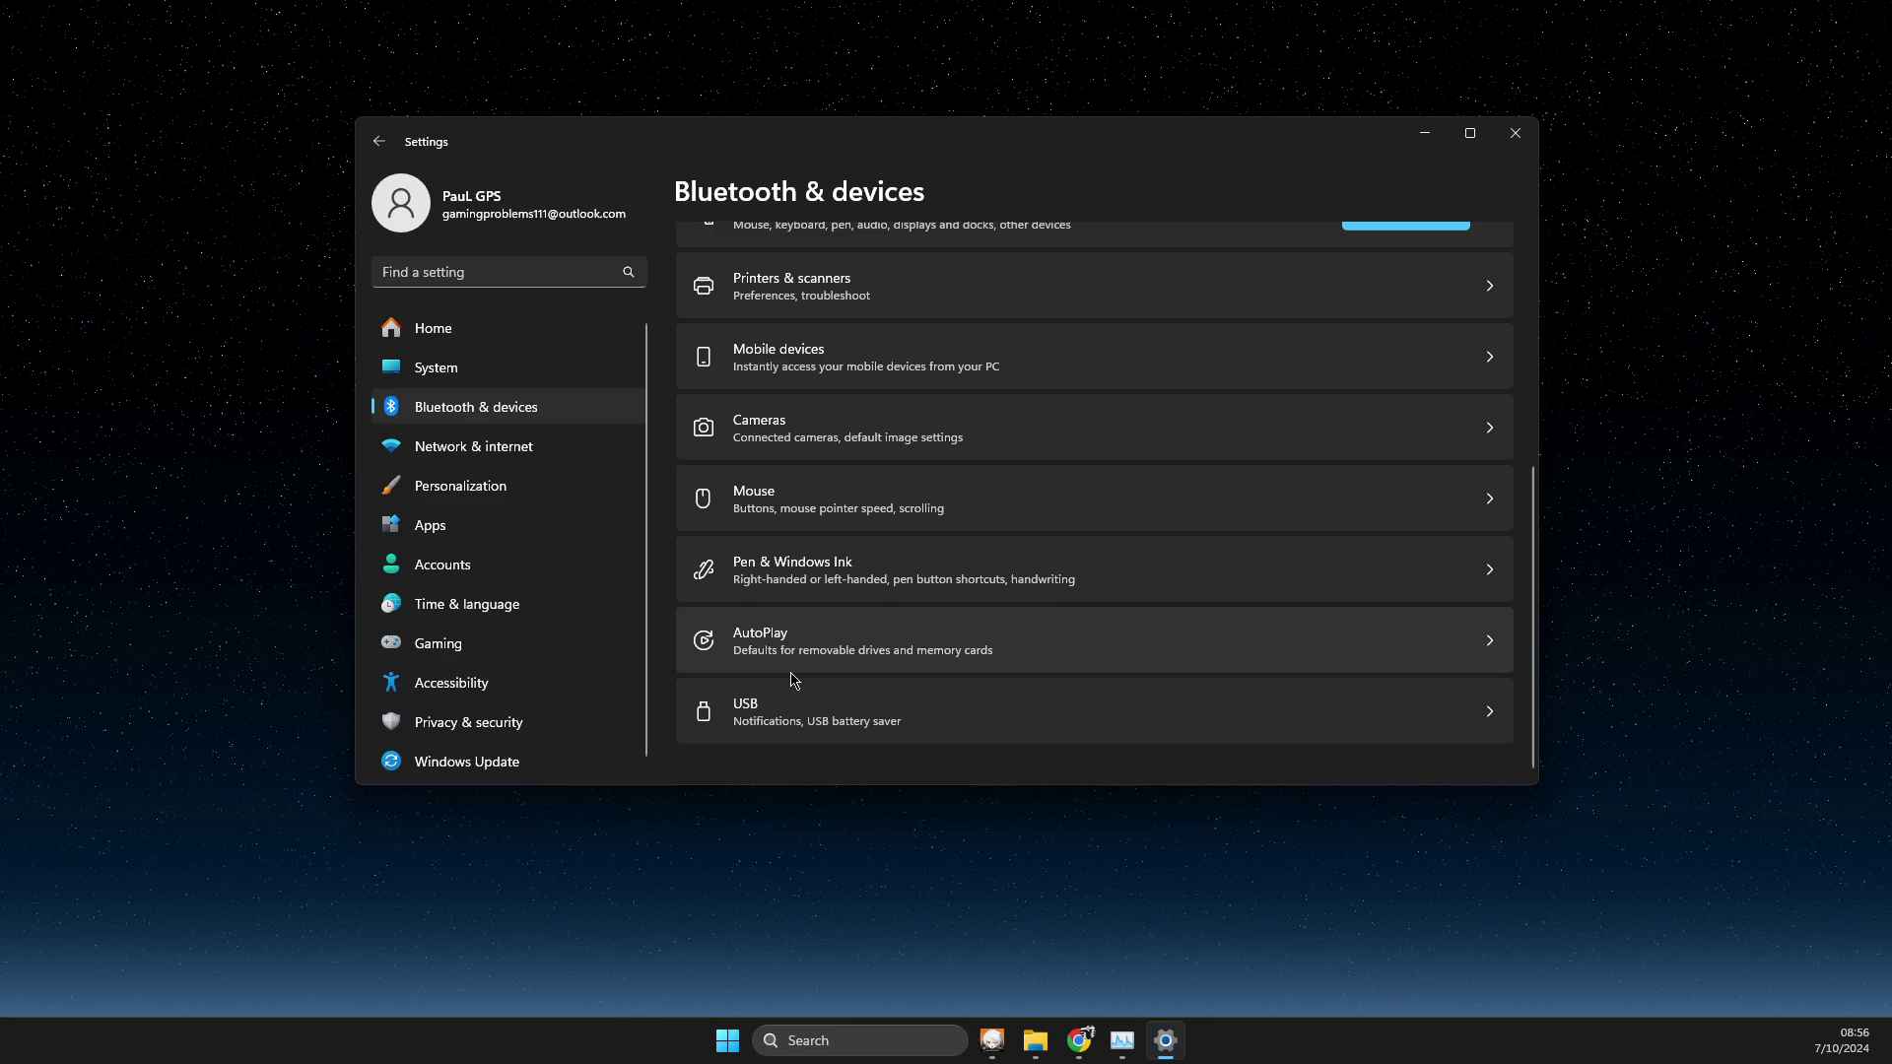
{"action": "left_click", "coordinate": [788, 429]}
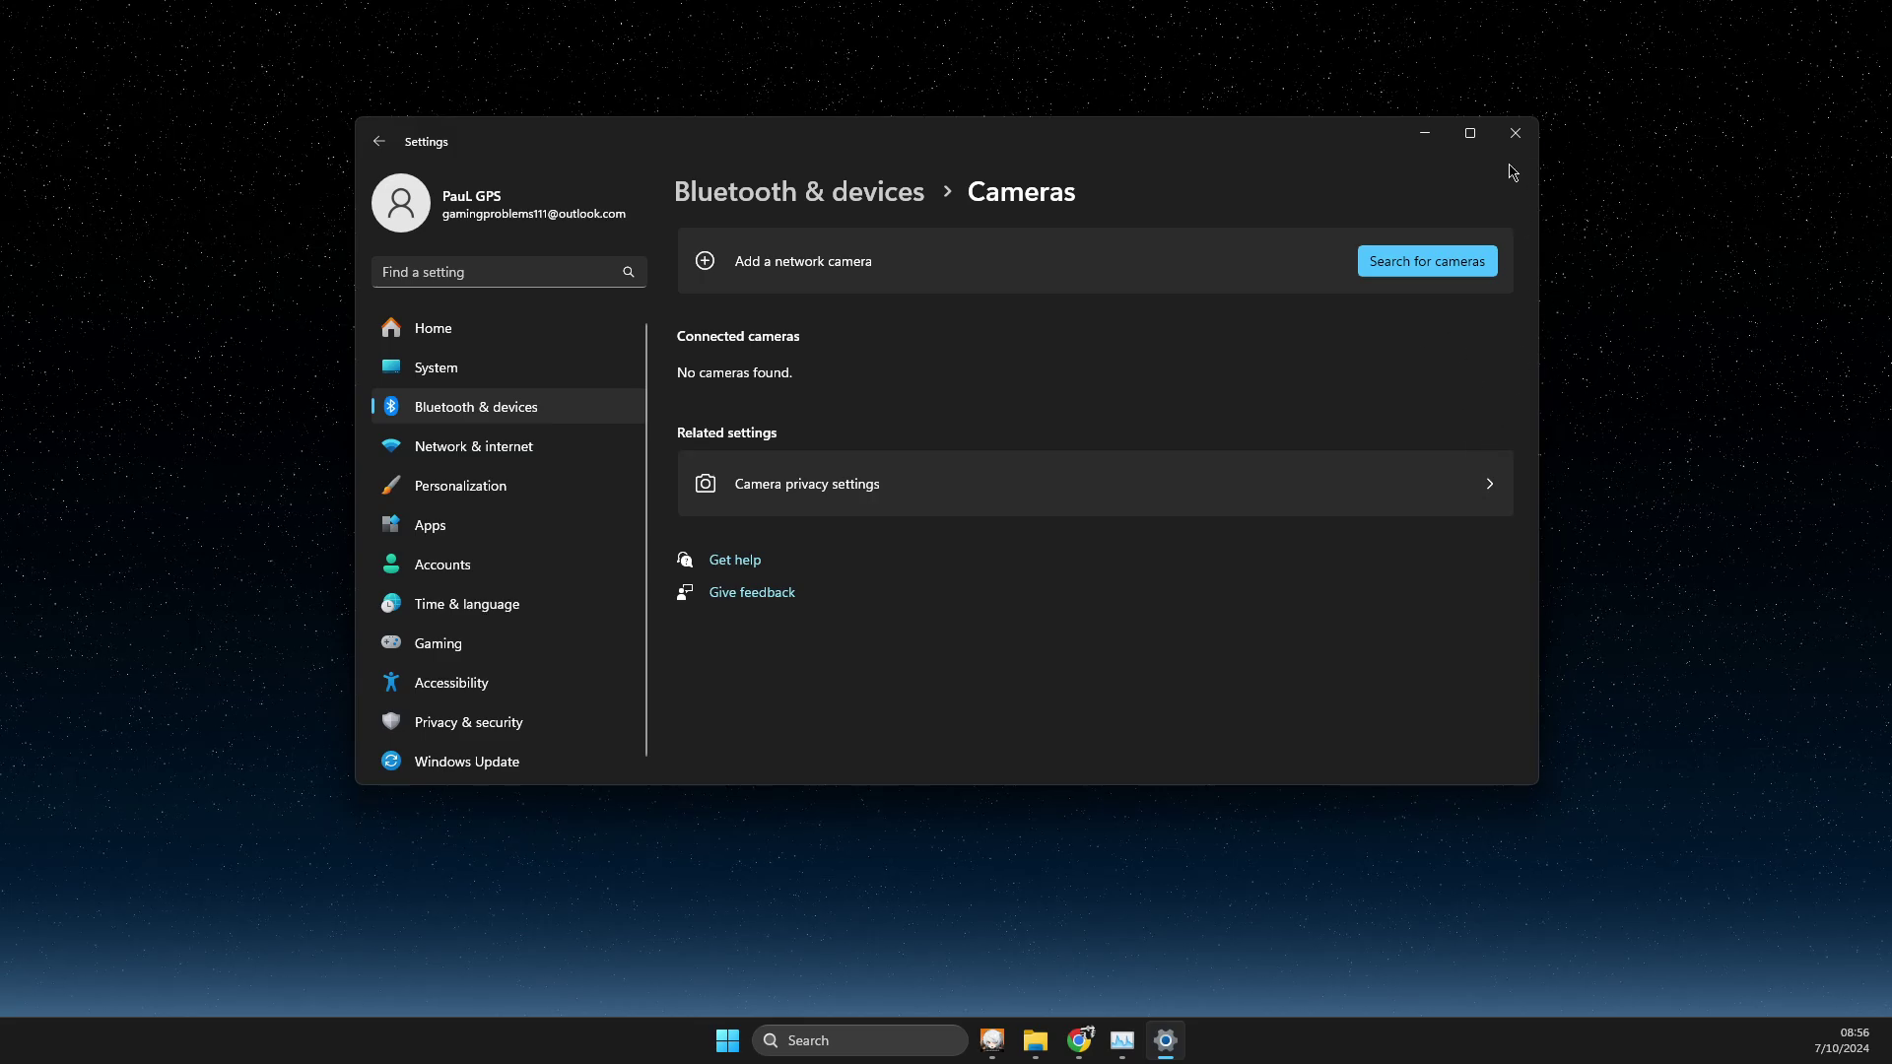
{"action": "left_click", "coordinate": [1516, 134]}
{"action": "left_click", "coordinate": [900, 1039]}
{"action": "type", "text": "de"}
Launch Device Manager from search results, then show the desktop to hide it
{"action": "left_click", "coordinate": [921, 432]}
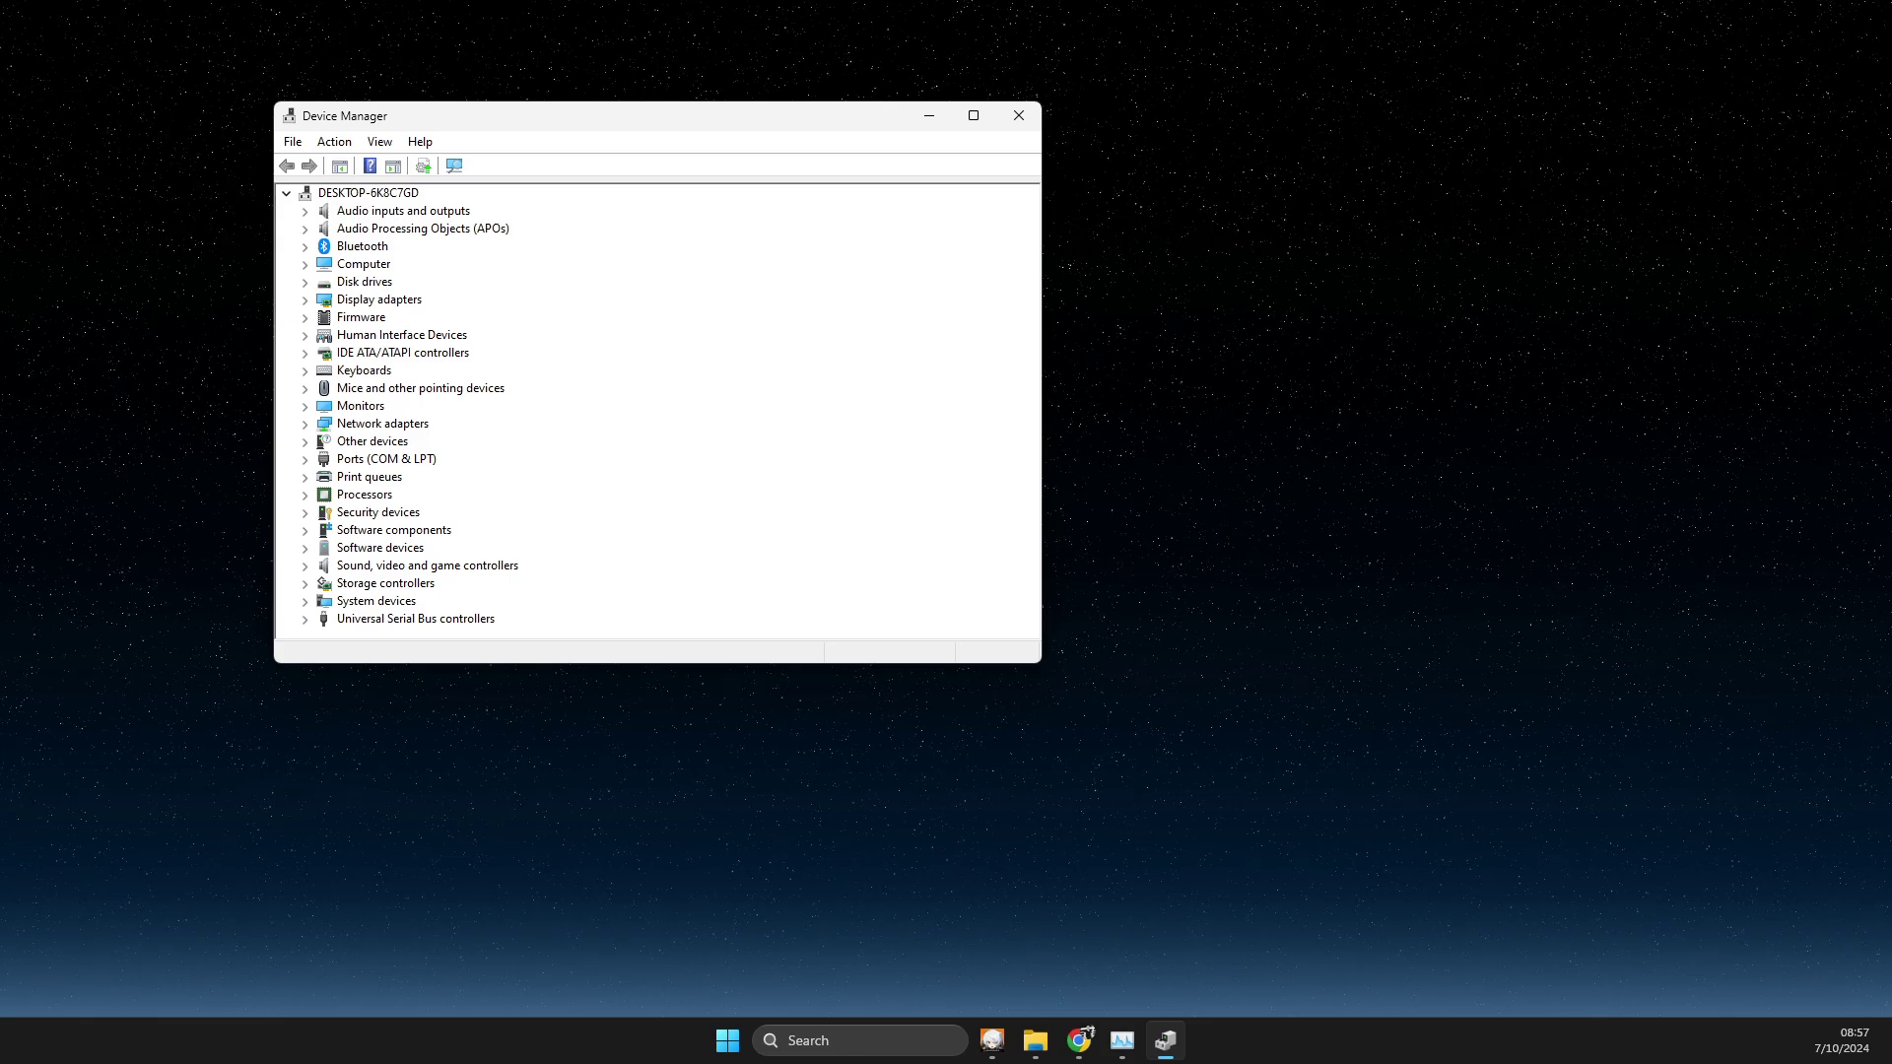
{"action": "key", "text": "super+d"}
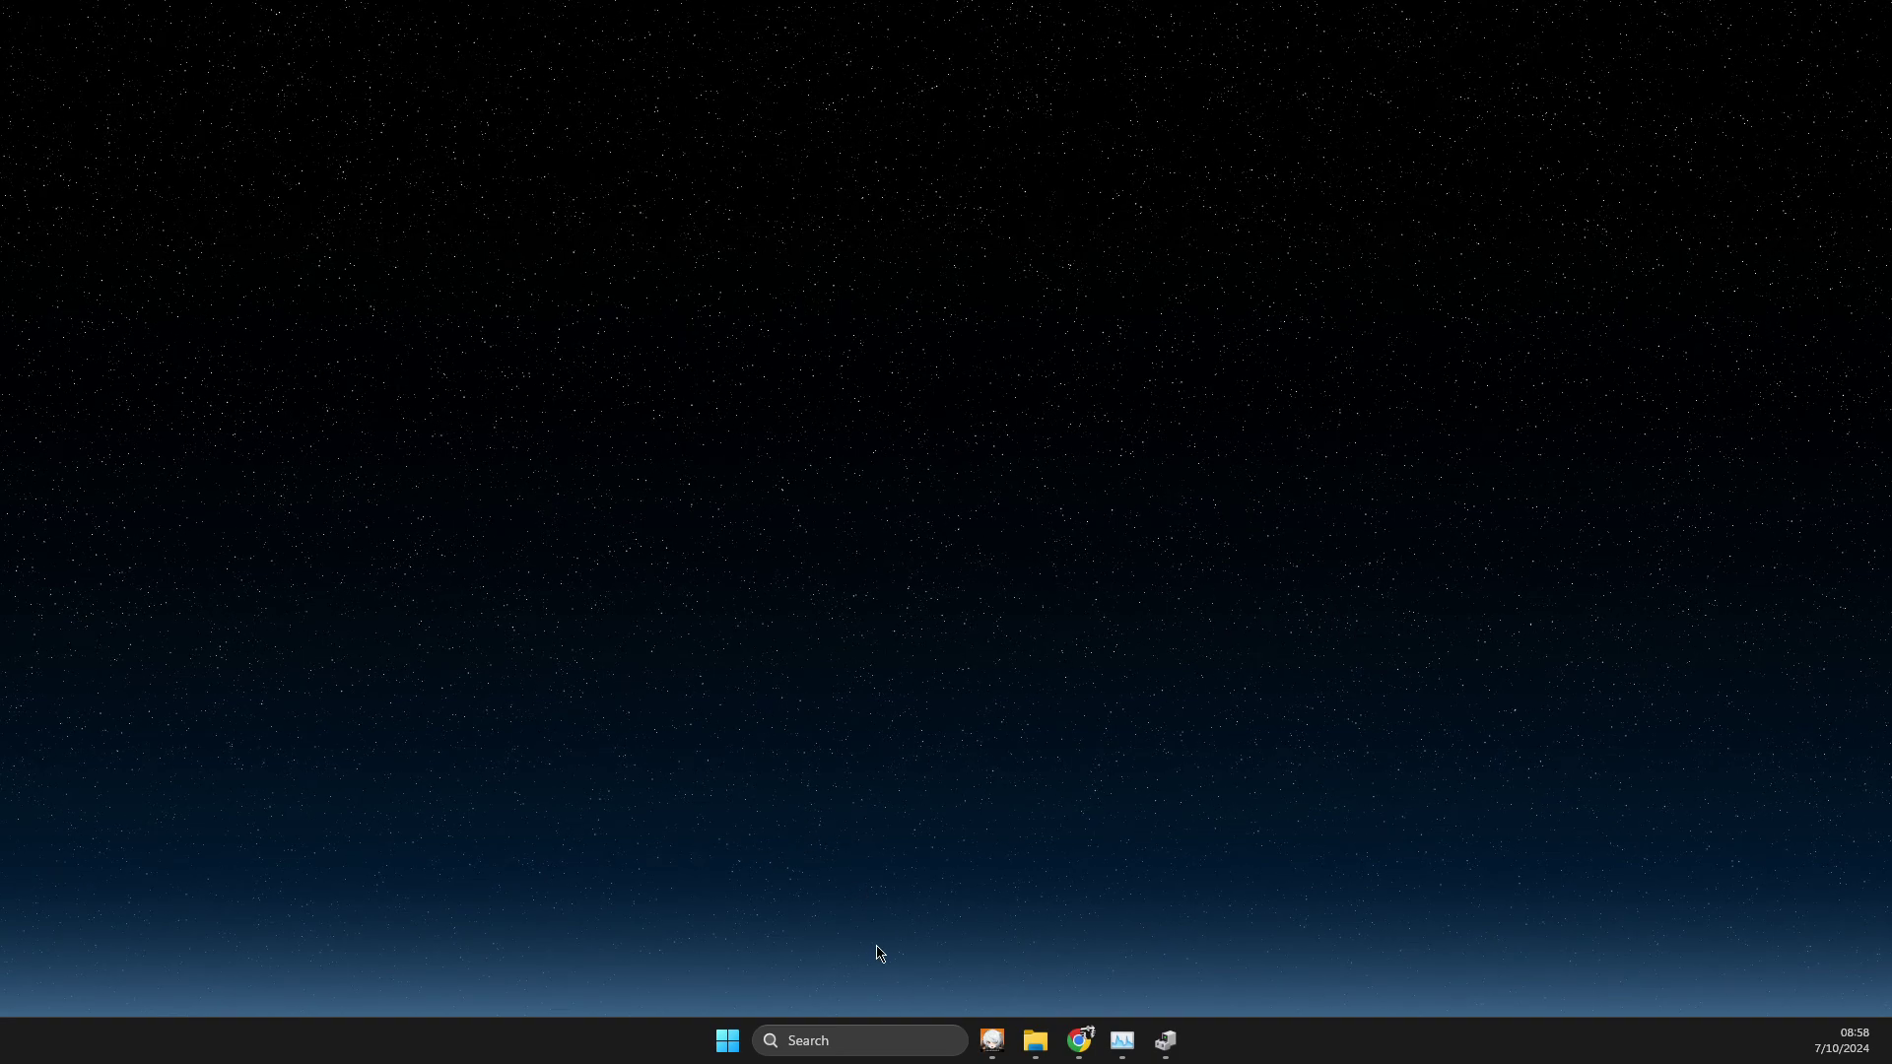
Launch Settings from search and view the Windows Update page with its available updates
{"action": "left_click", "coordinate": [852, 1046]}
{"action": "type", "text": "settings"}
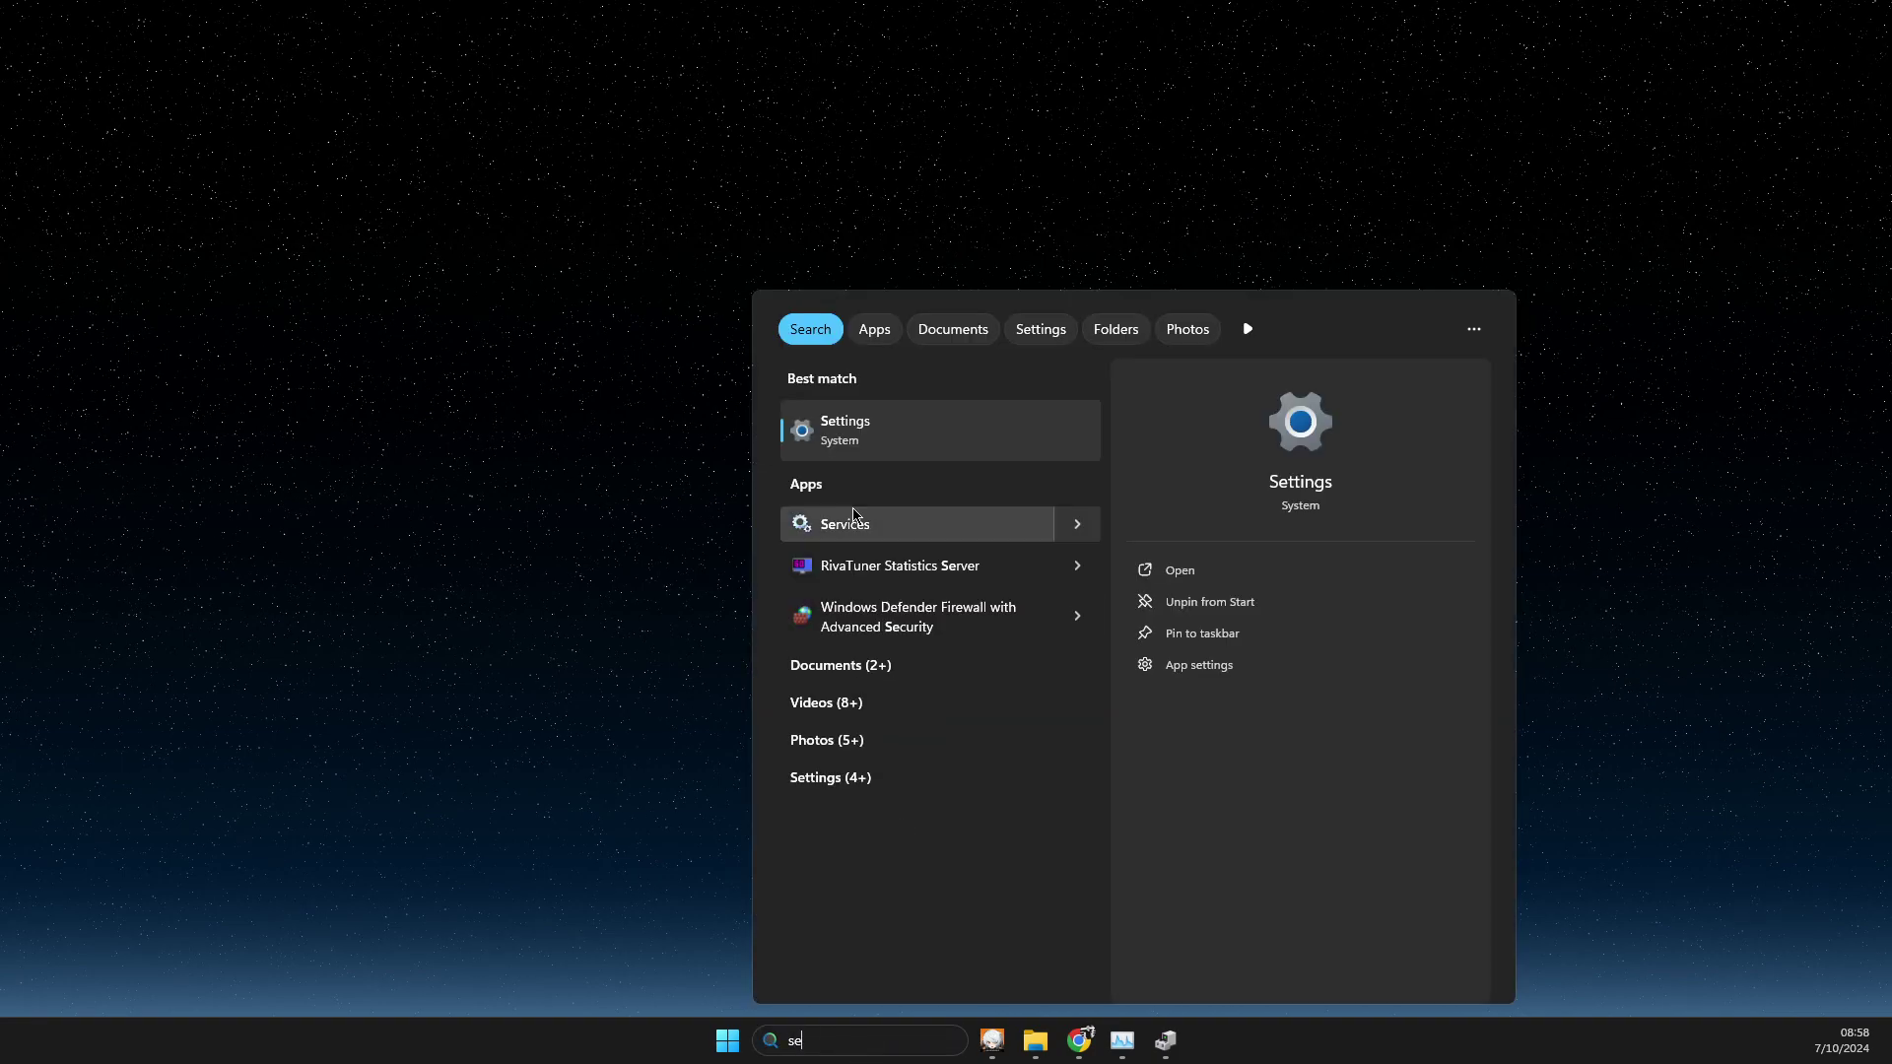
{"action": "key", "text": "Return"}
{"action": "left_click", "coordinate": [466, 762]}
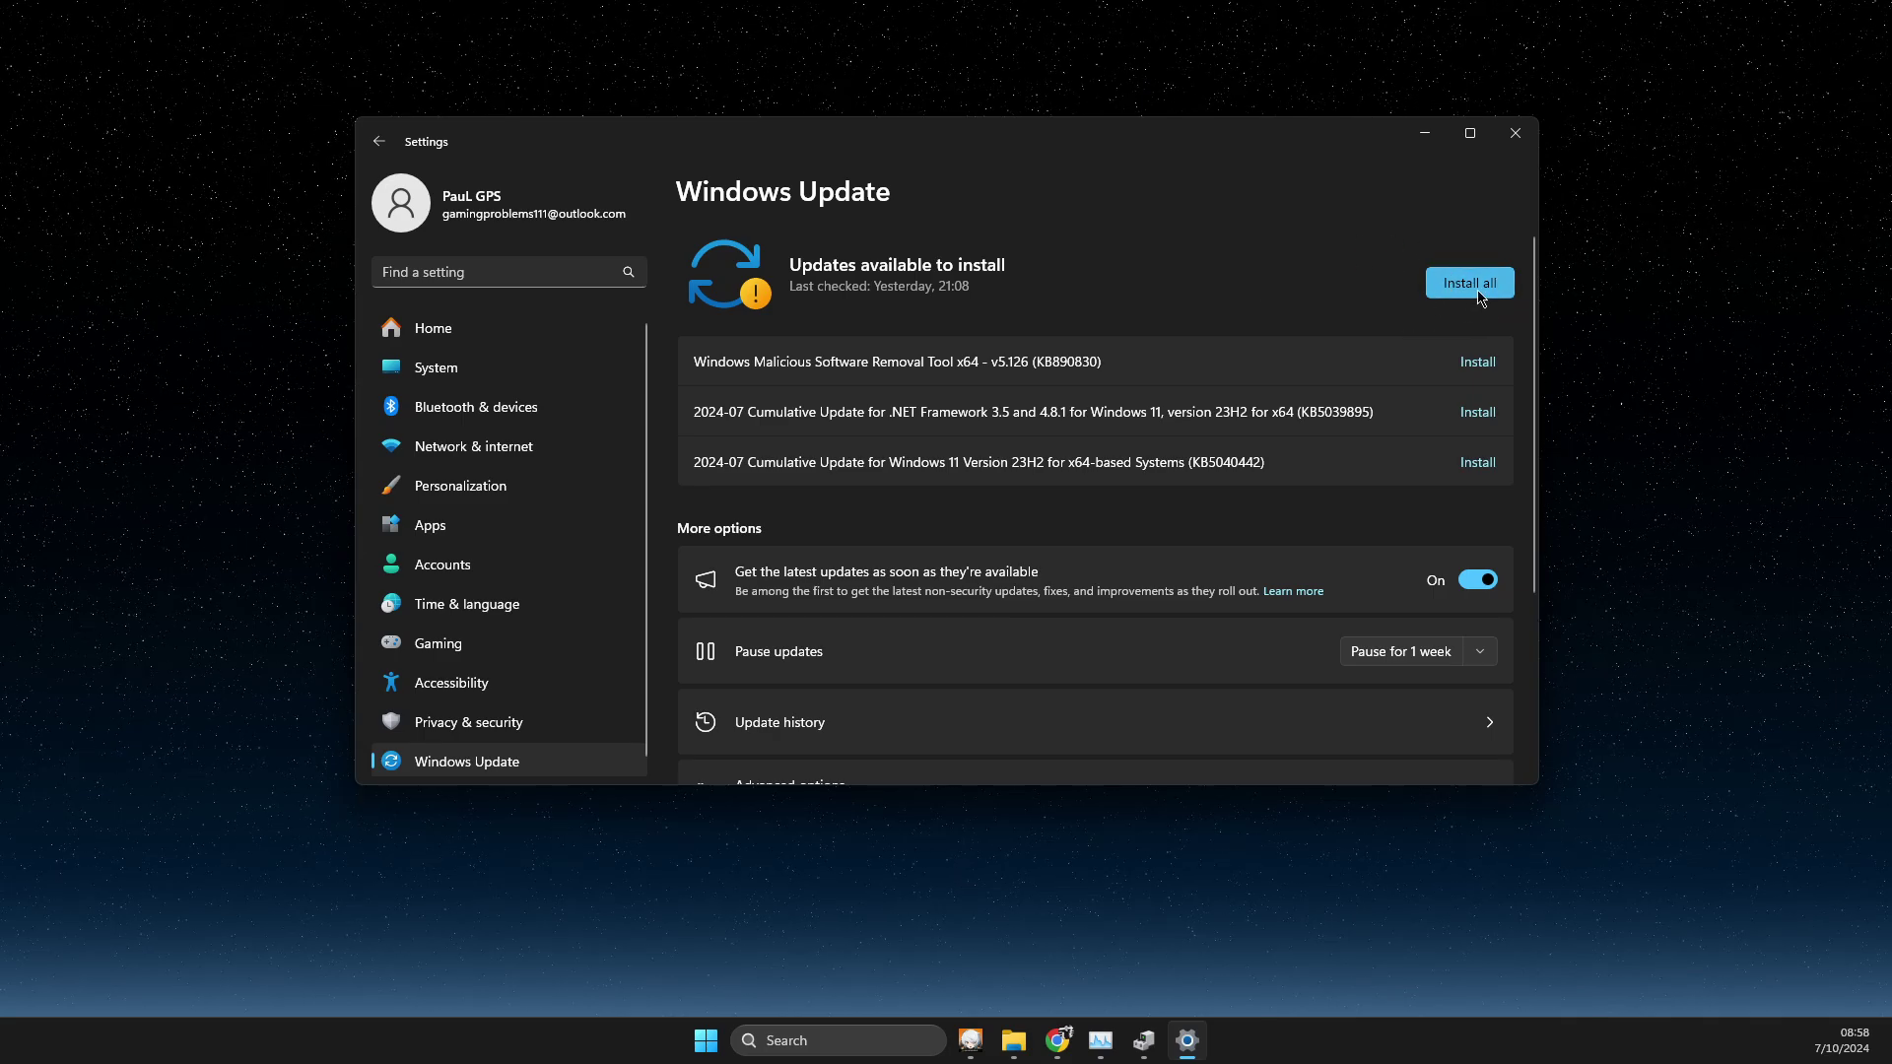
In GeForce Experience's Drivers page, check for updates, then minimize the app
{"action": "left_click", "coordinate": [1516, 133]}
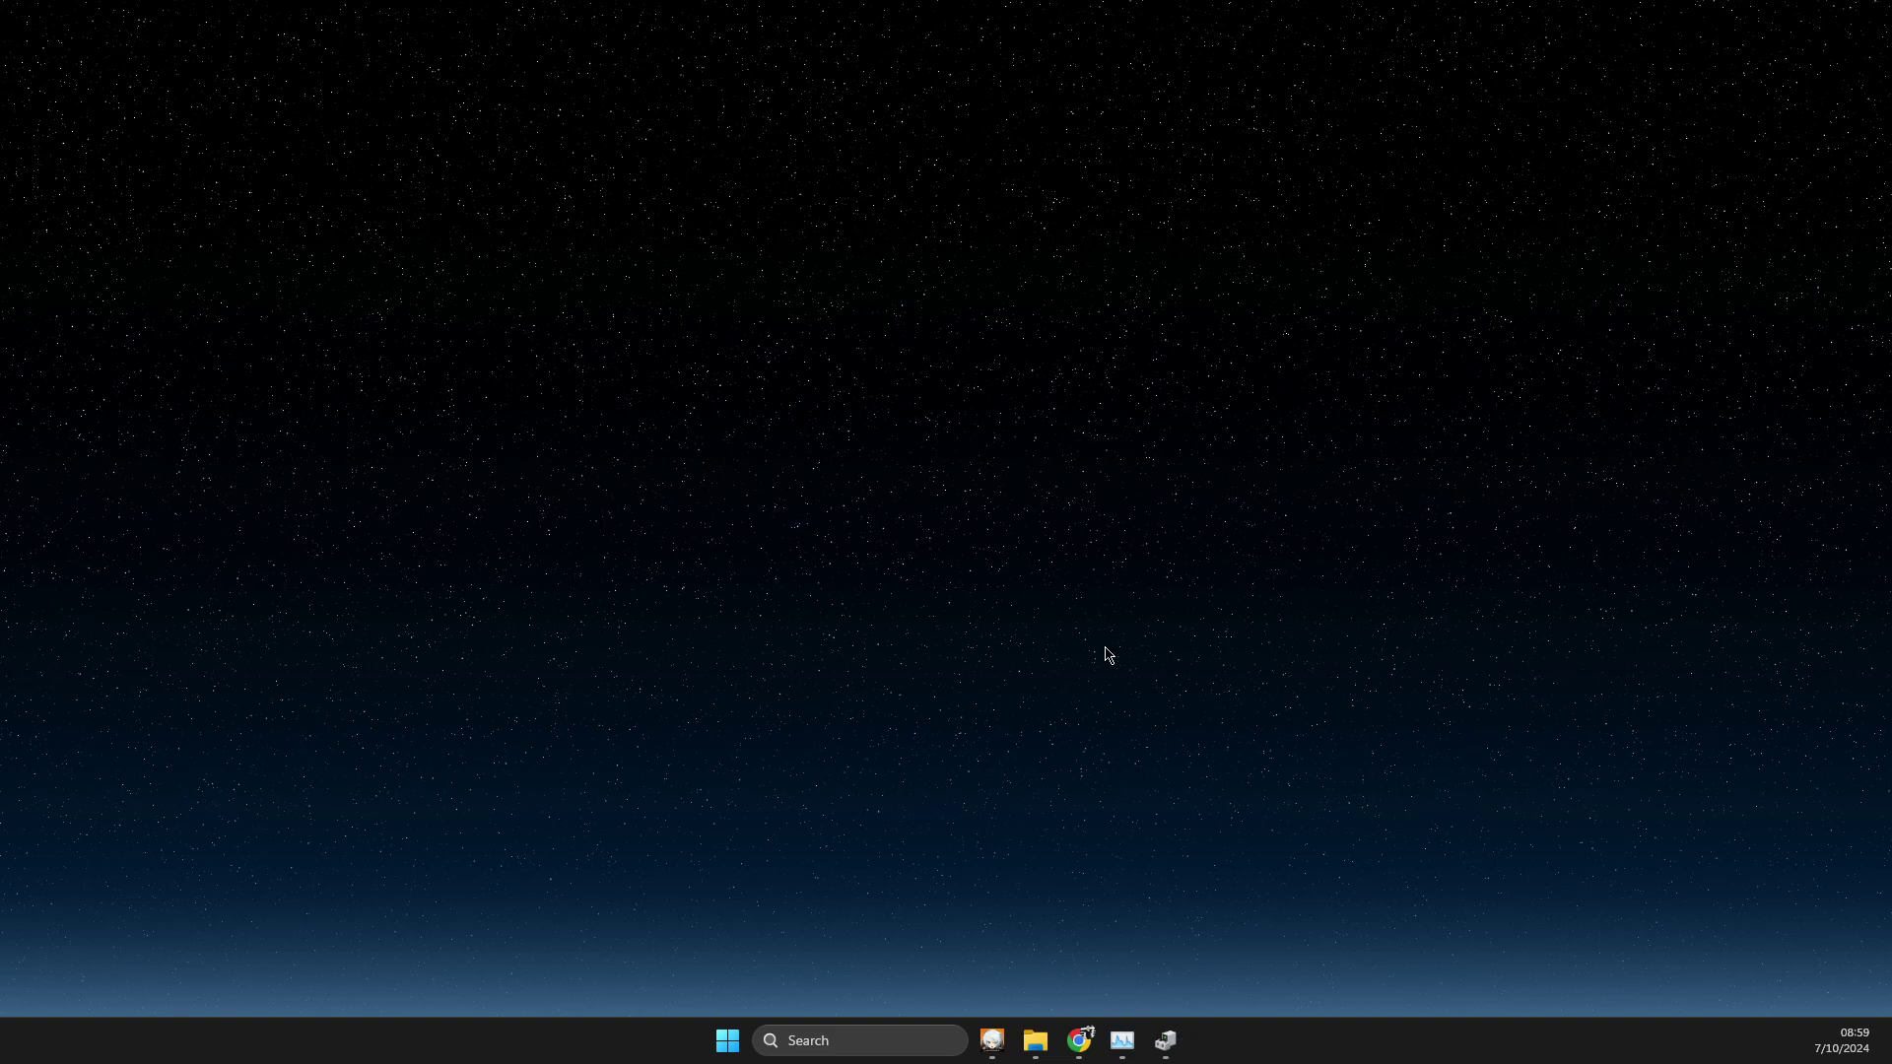
{"action": "left_click", "coordinate": [847, 1040]}
{"action": "type", "text": "nvi"}
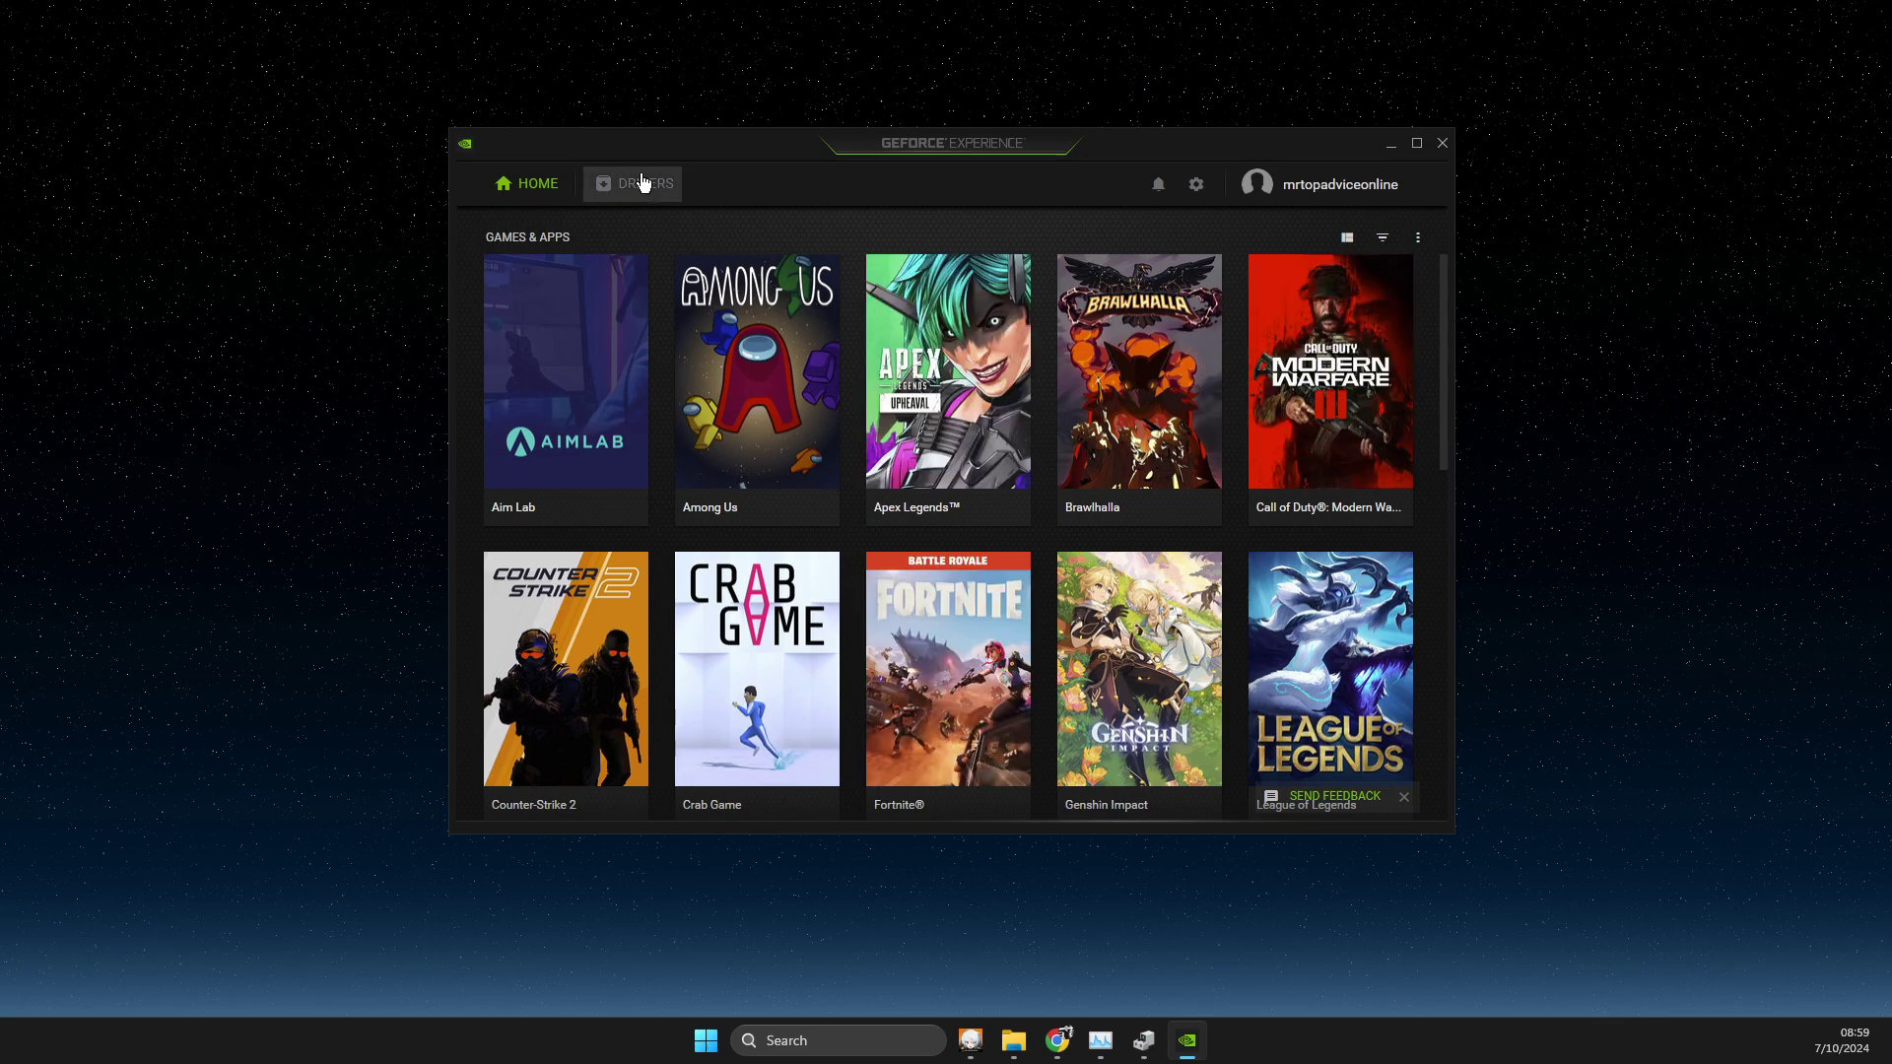
{"action": "left_click", "coordinate": [636, 185]}
{"action": "left_click", "coordinate": [1338, 254]}
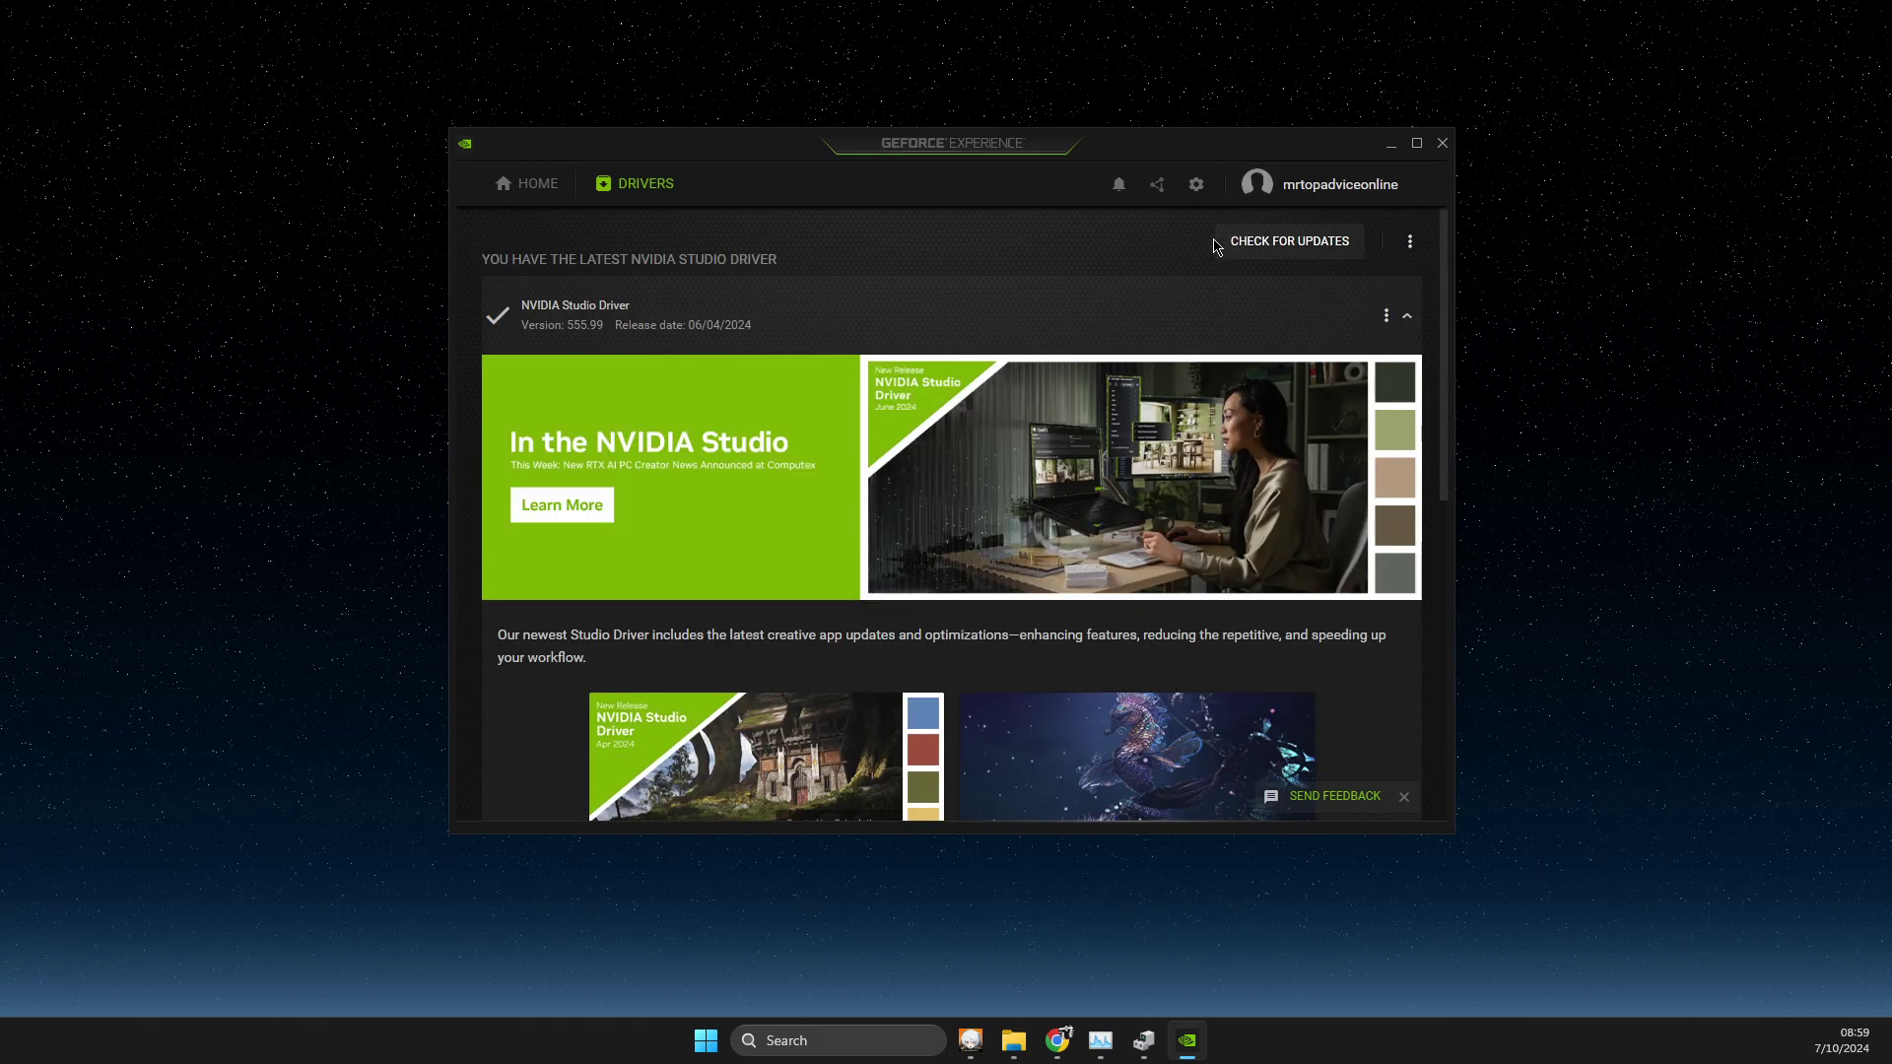
{"action": "left_click", "coordinate": [1389, 146]}
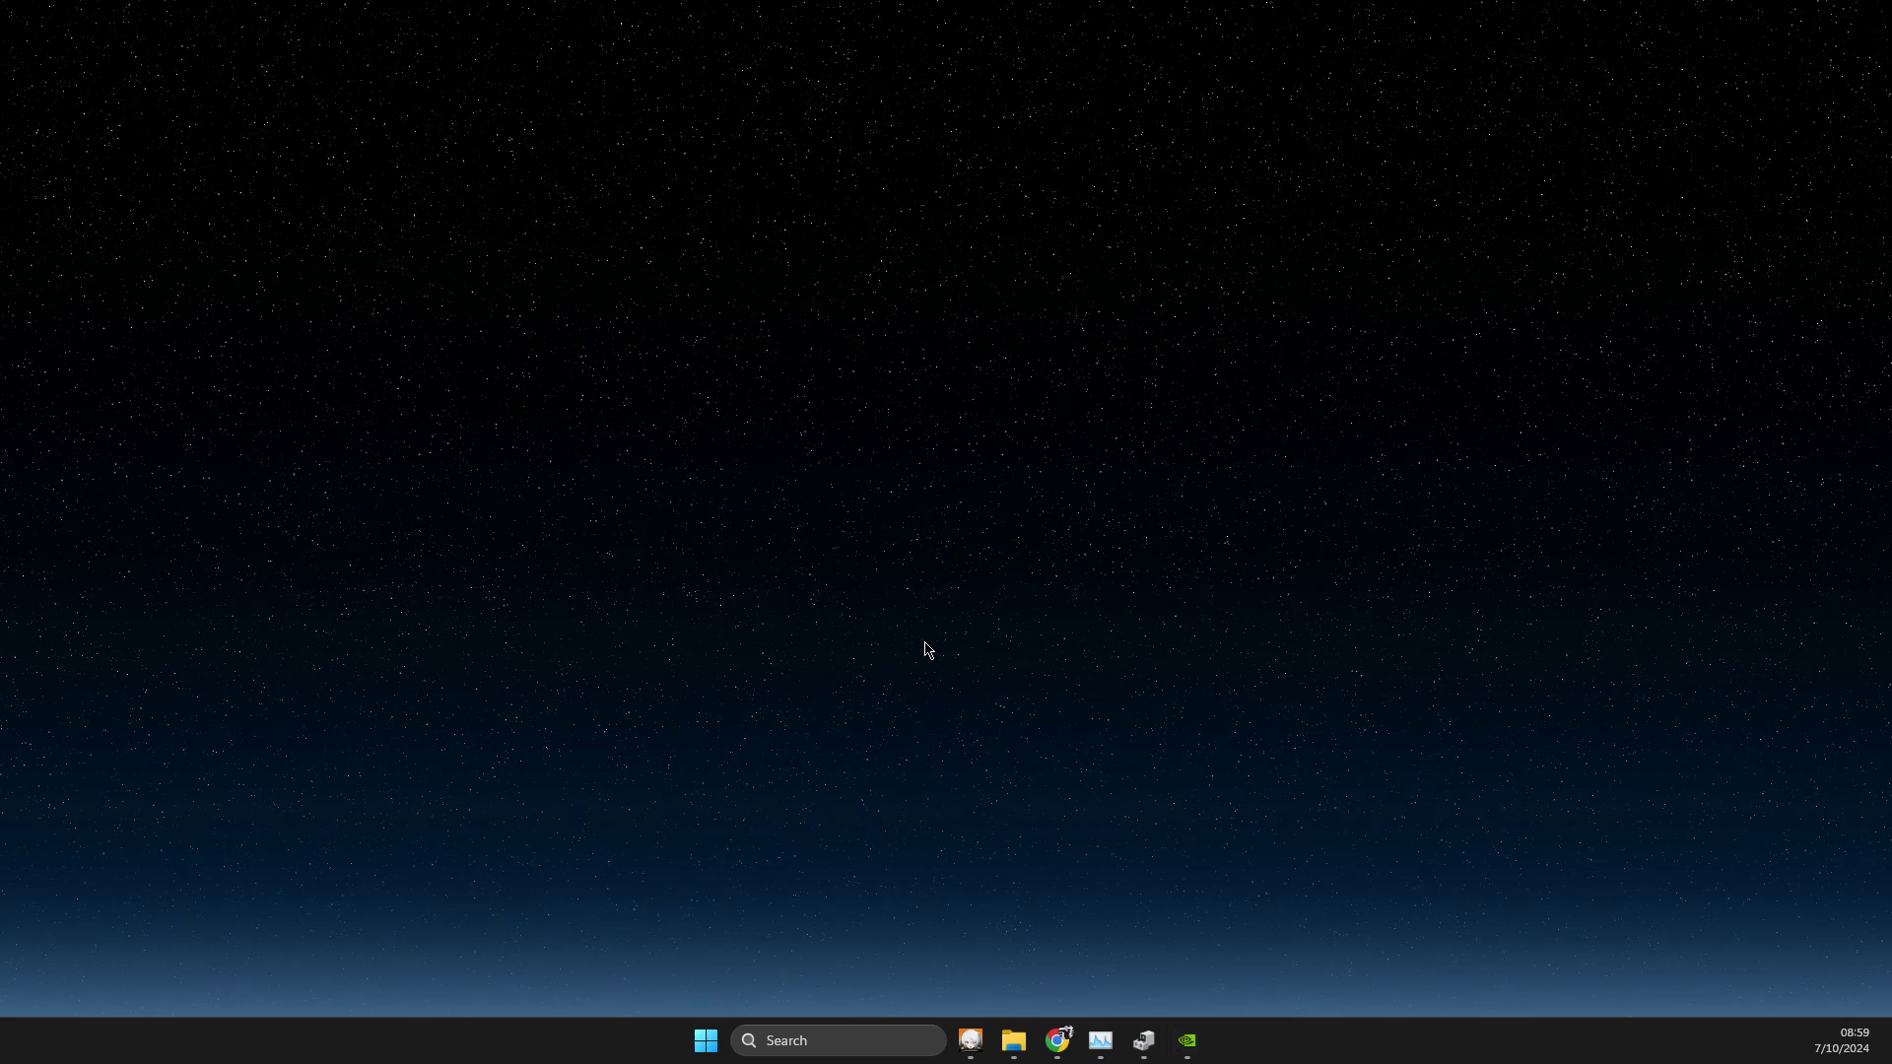
Via Run %temp%, delete the Roblox folder from the Temp files and close Explorer
{"action": "left_click", "coordinate": [815, 1041]}
{"action": "type", "text": "run"}
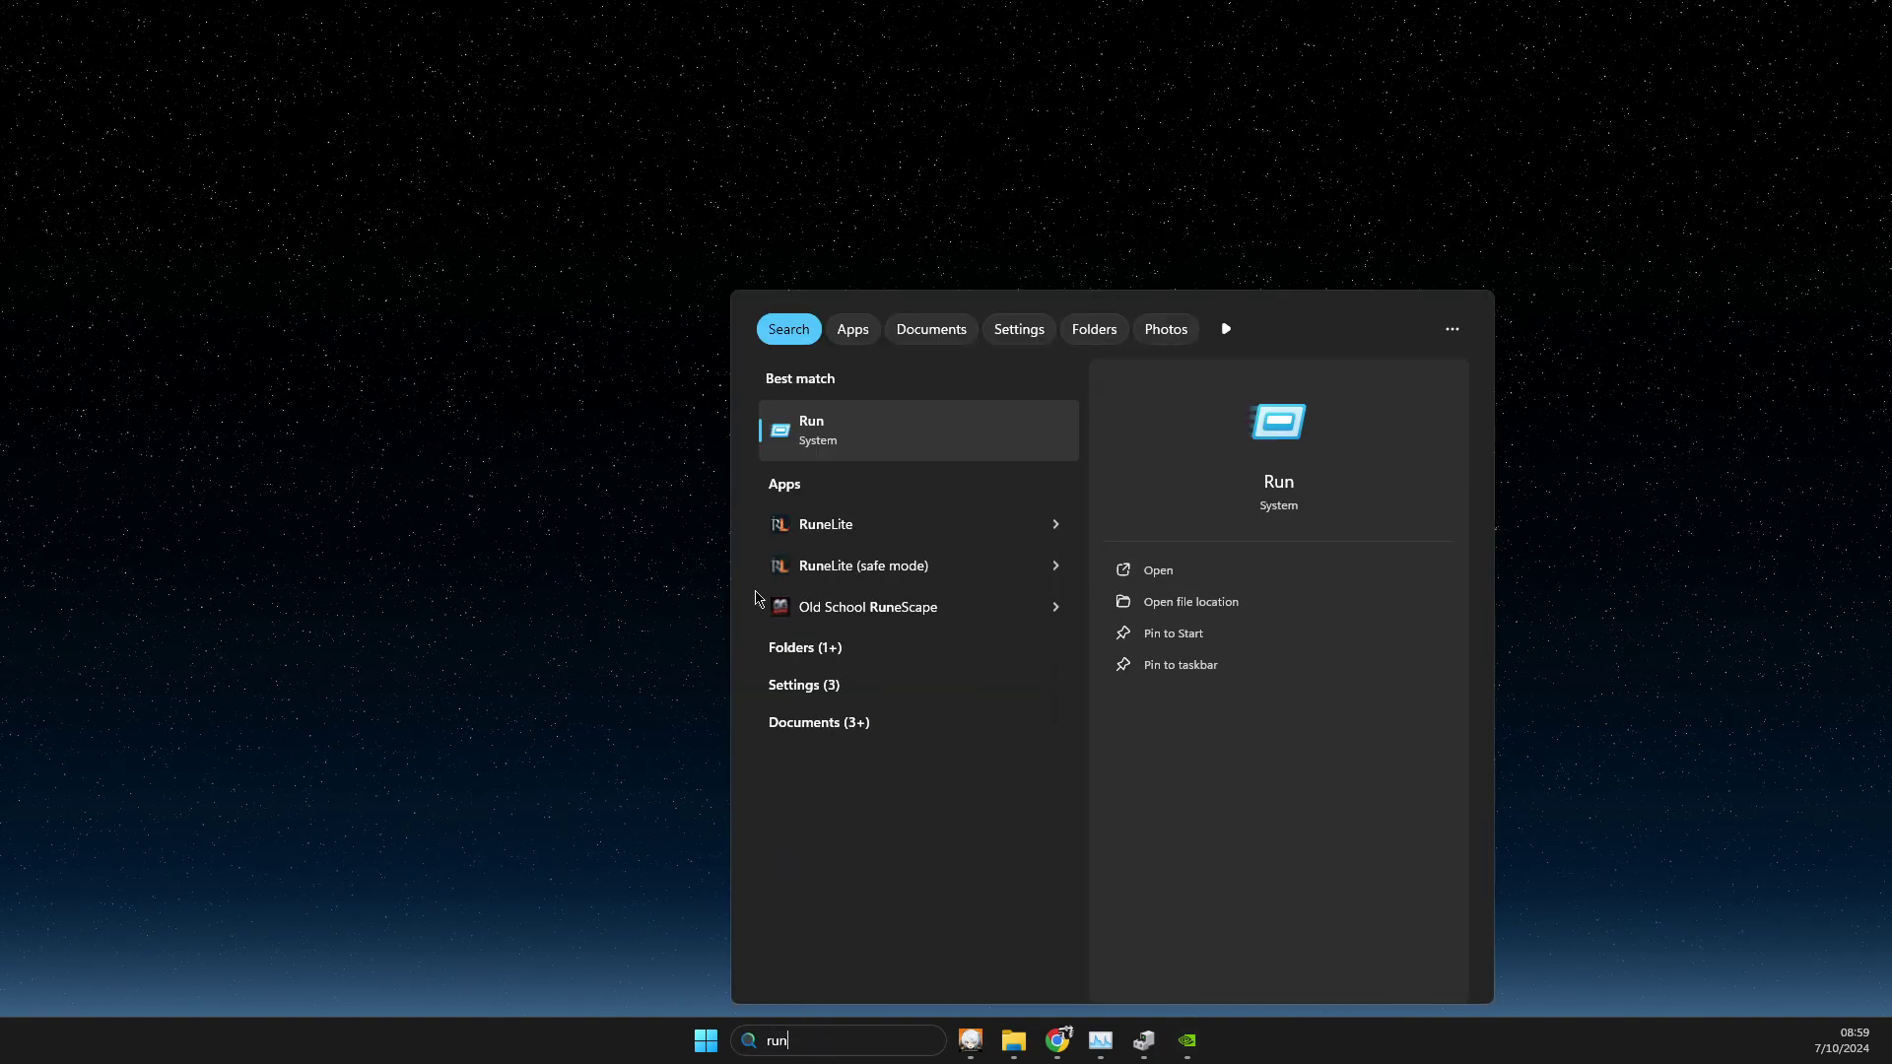
{"action": "left_click", "coordinate": [828, 446]}
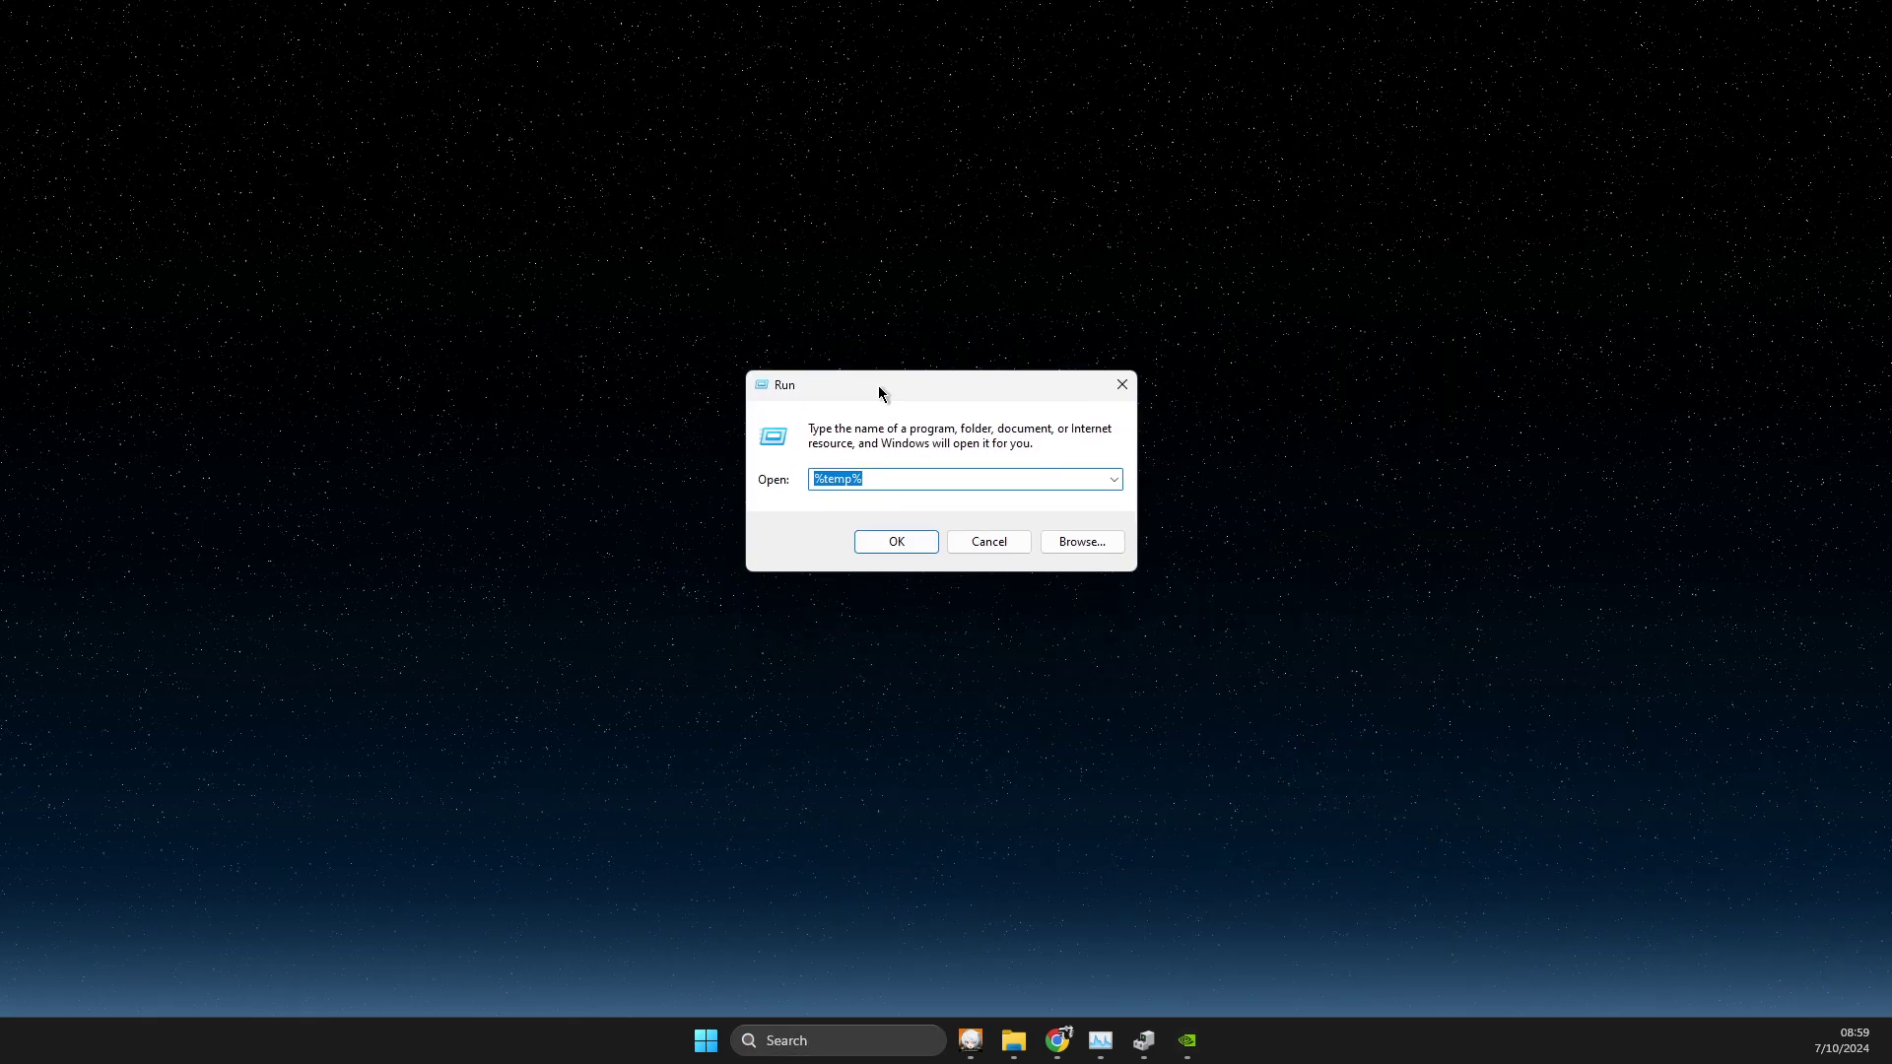
{"action": "left_click", "coordinate": [896, 541]}
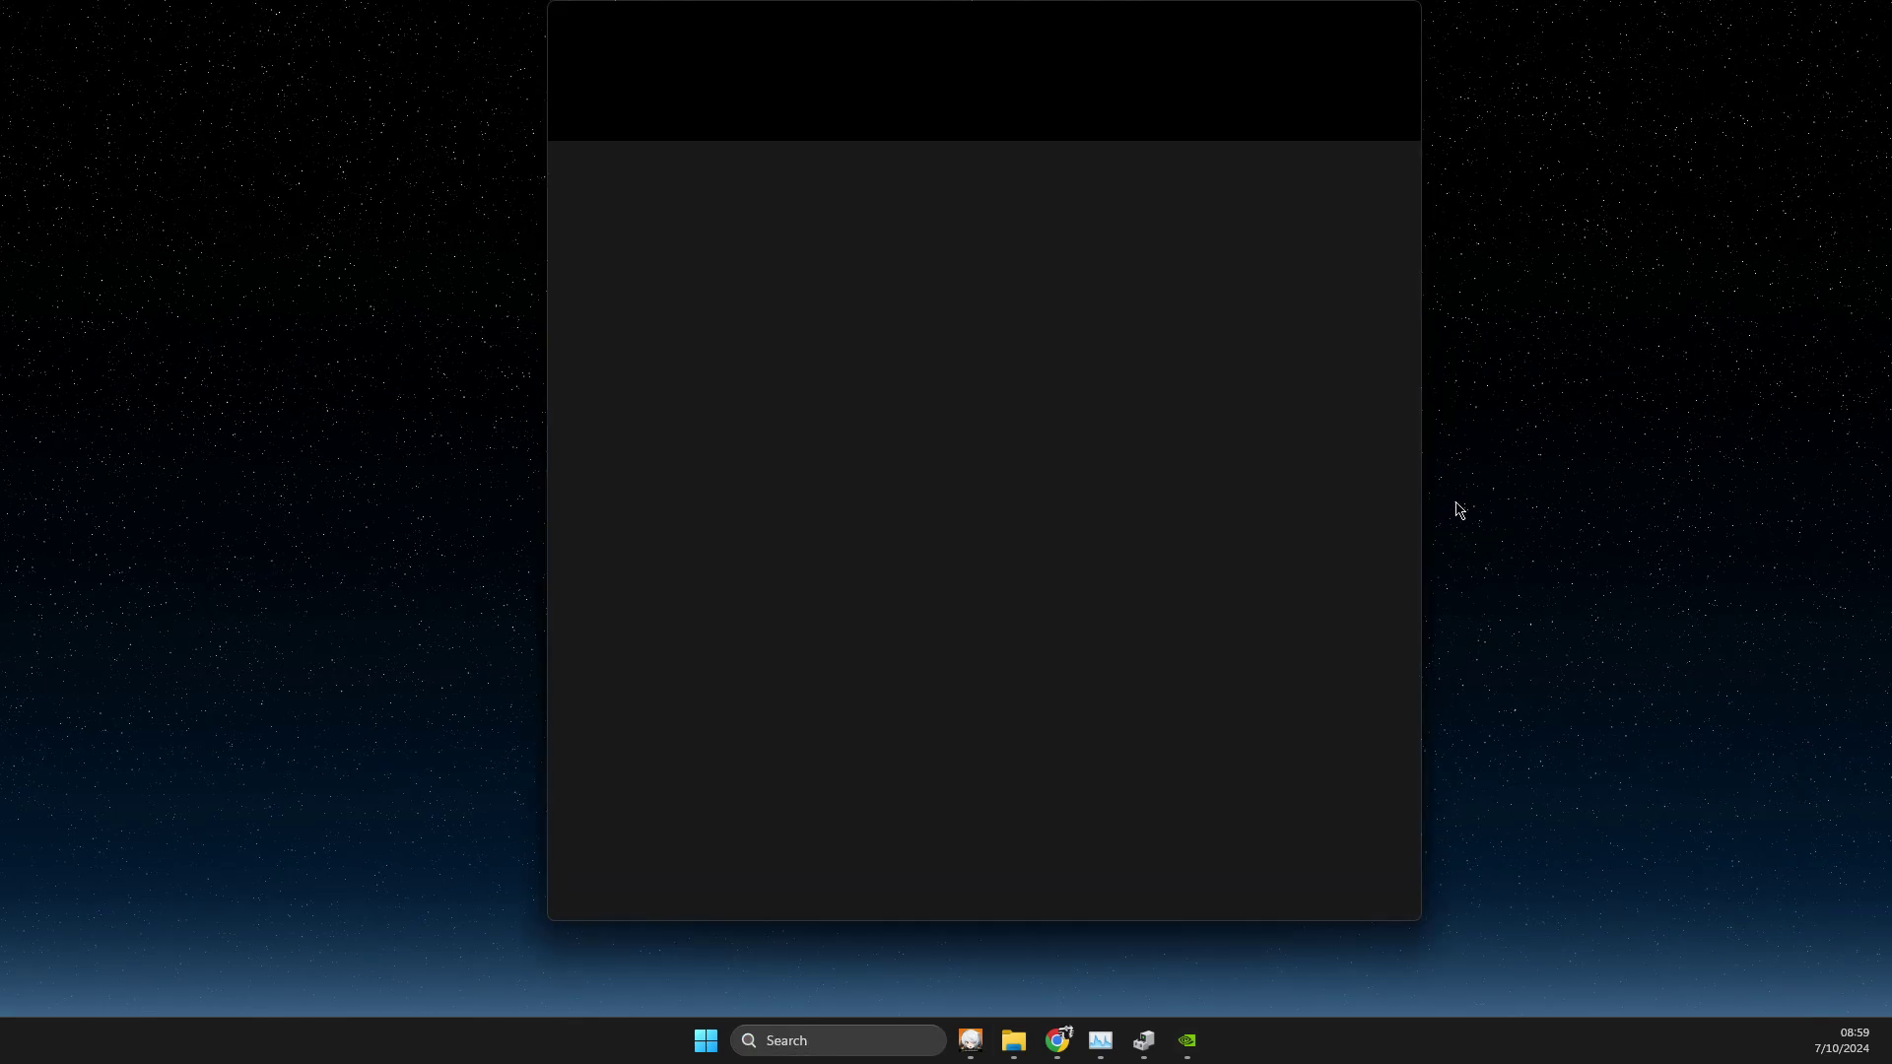
{"action": "left_click", "coordinate": [1075, 302]}
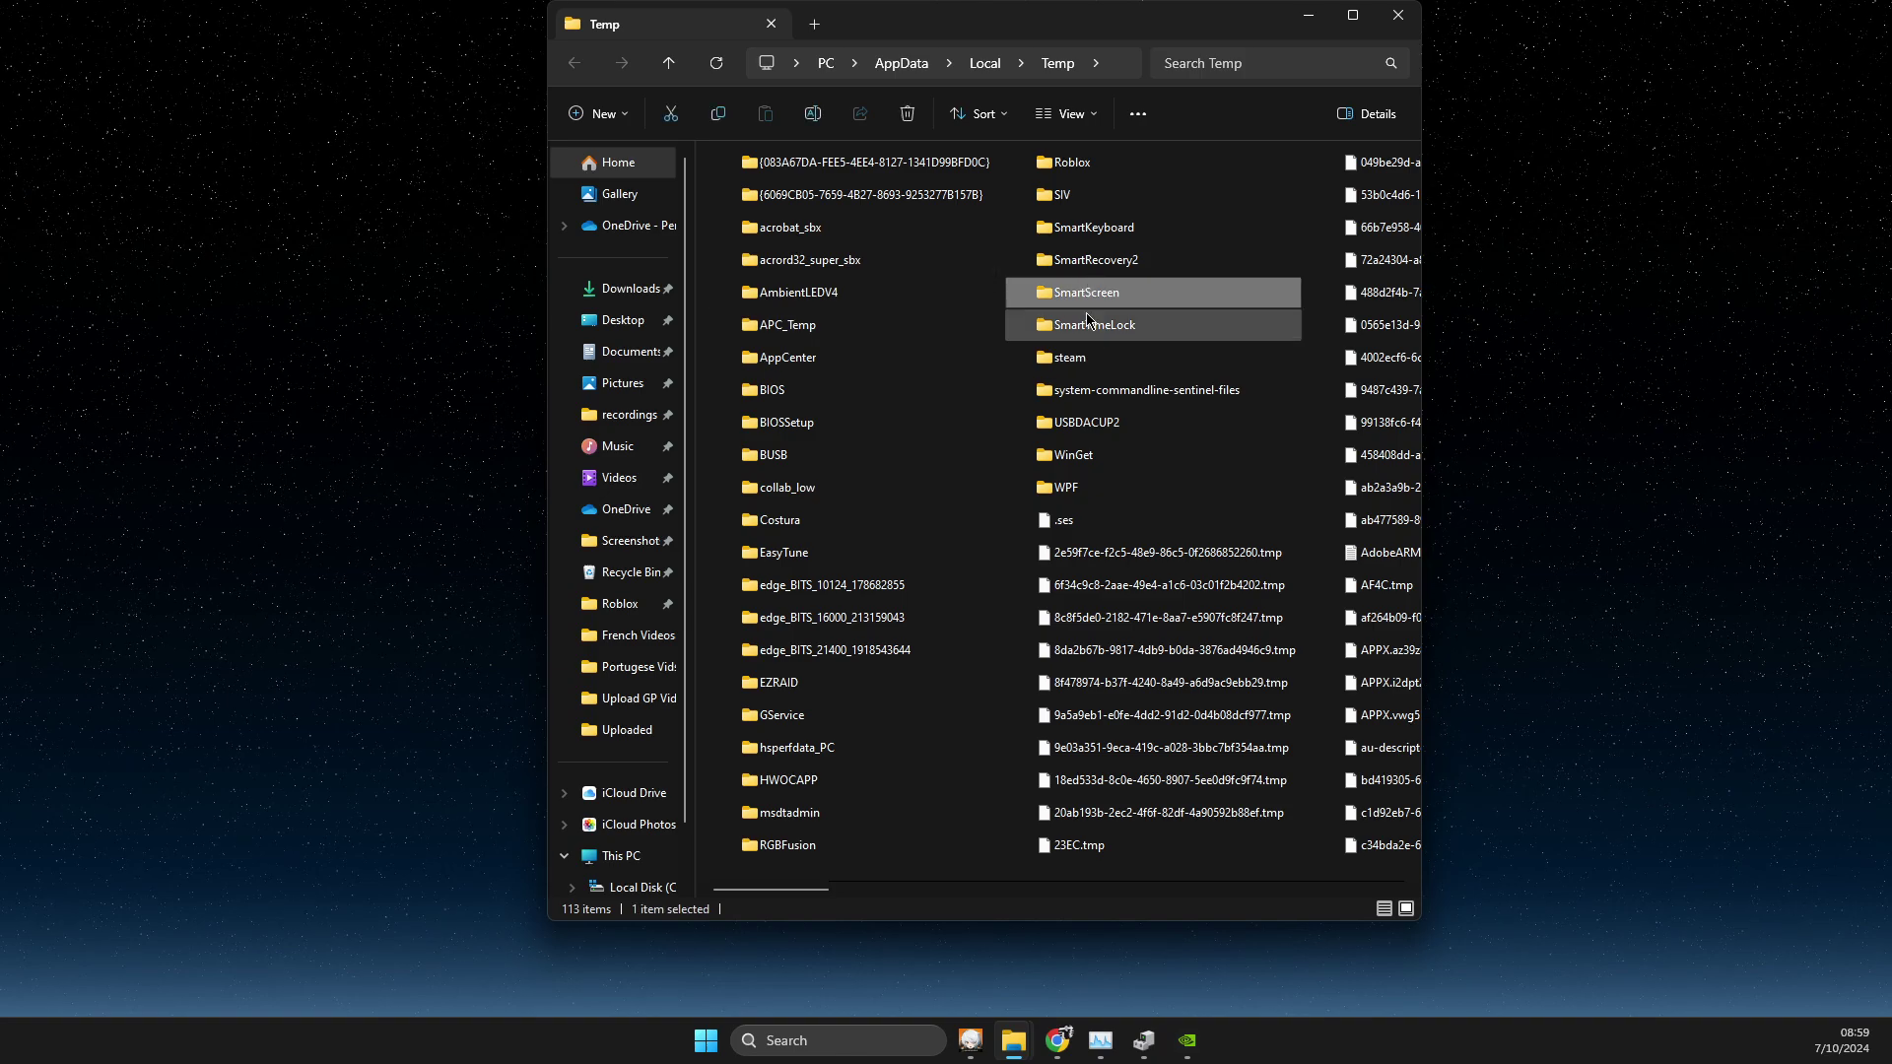
{"action": "key", "text": "r"}
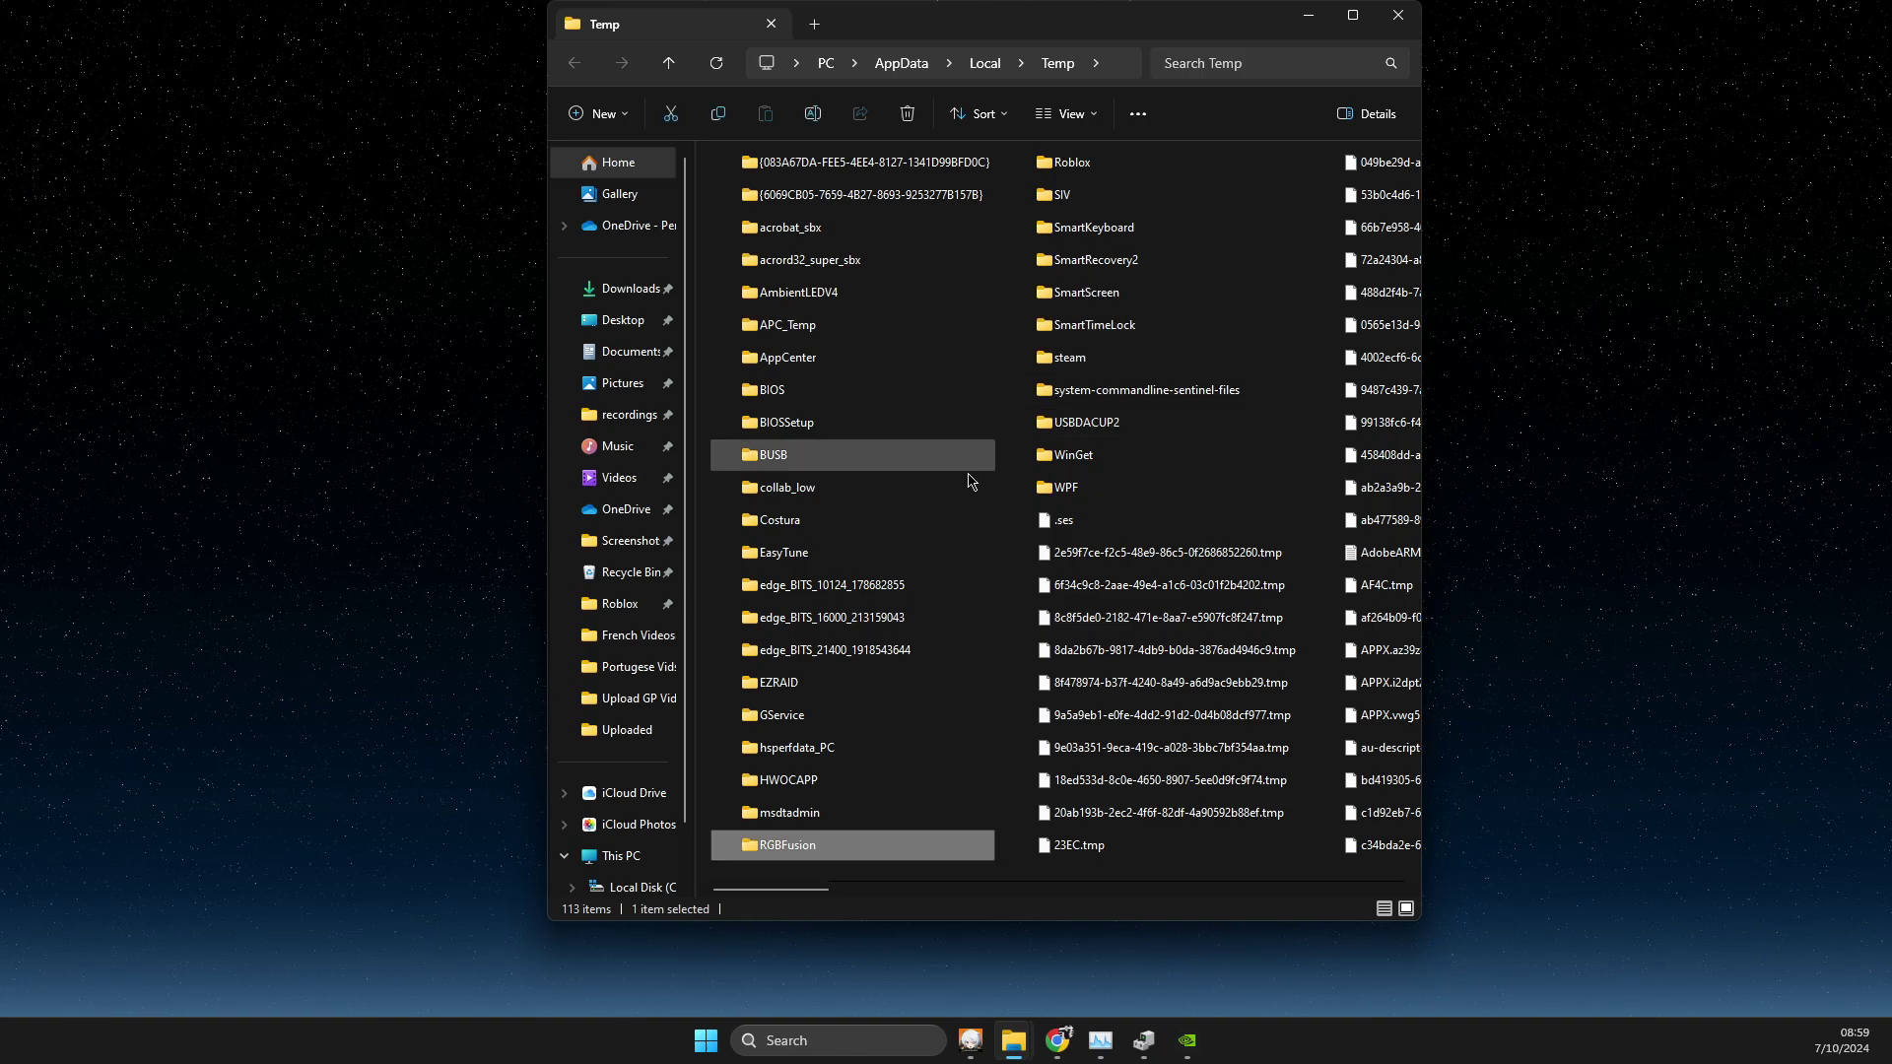
{"action": "right_click", "coordinate": [1101, 166]}
{"action": "left_click", "coordinate": [1242, 197]}
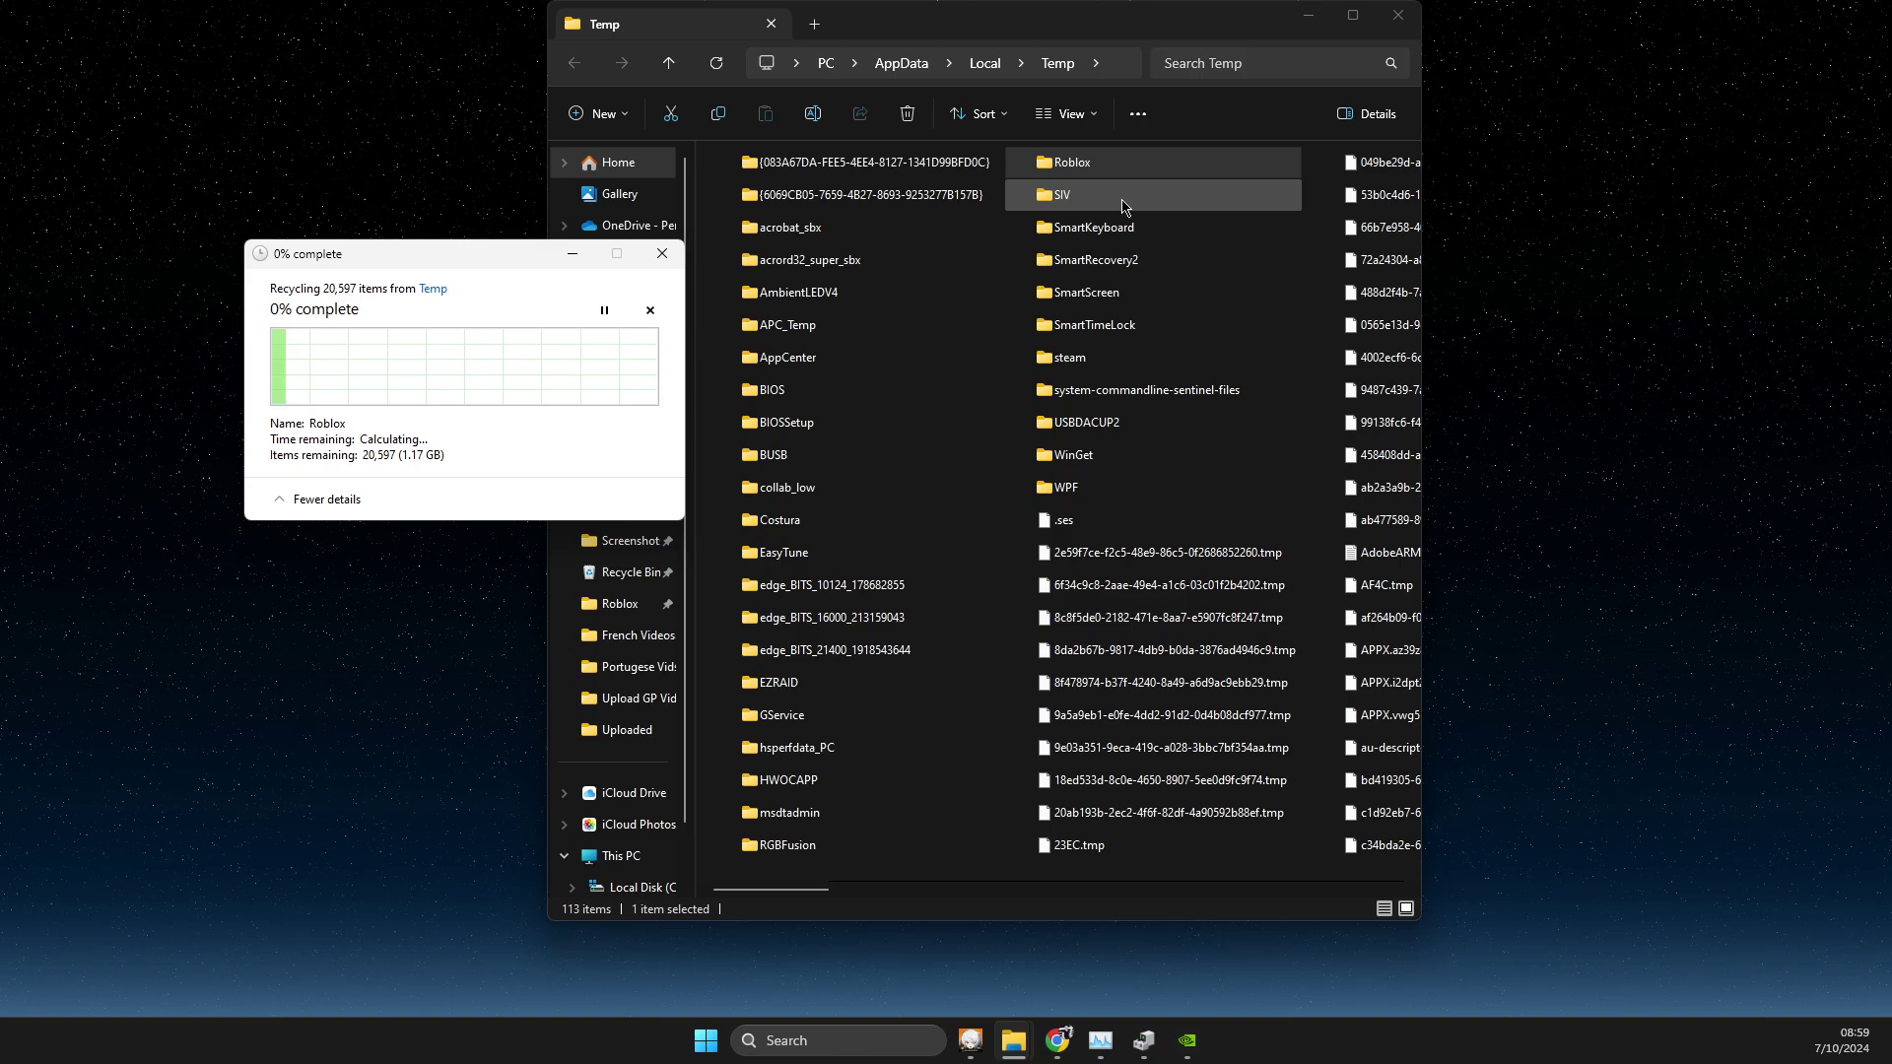
{"action": "left_click", "coordinate": [1400, 16]}
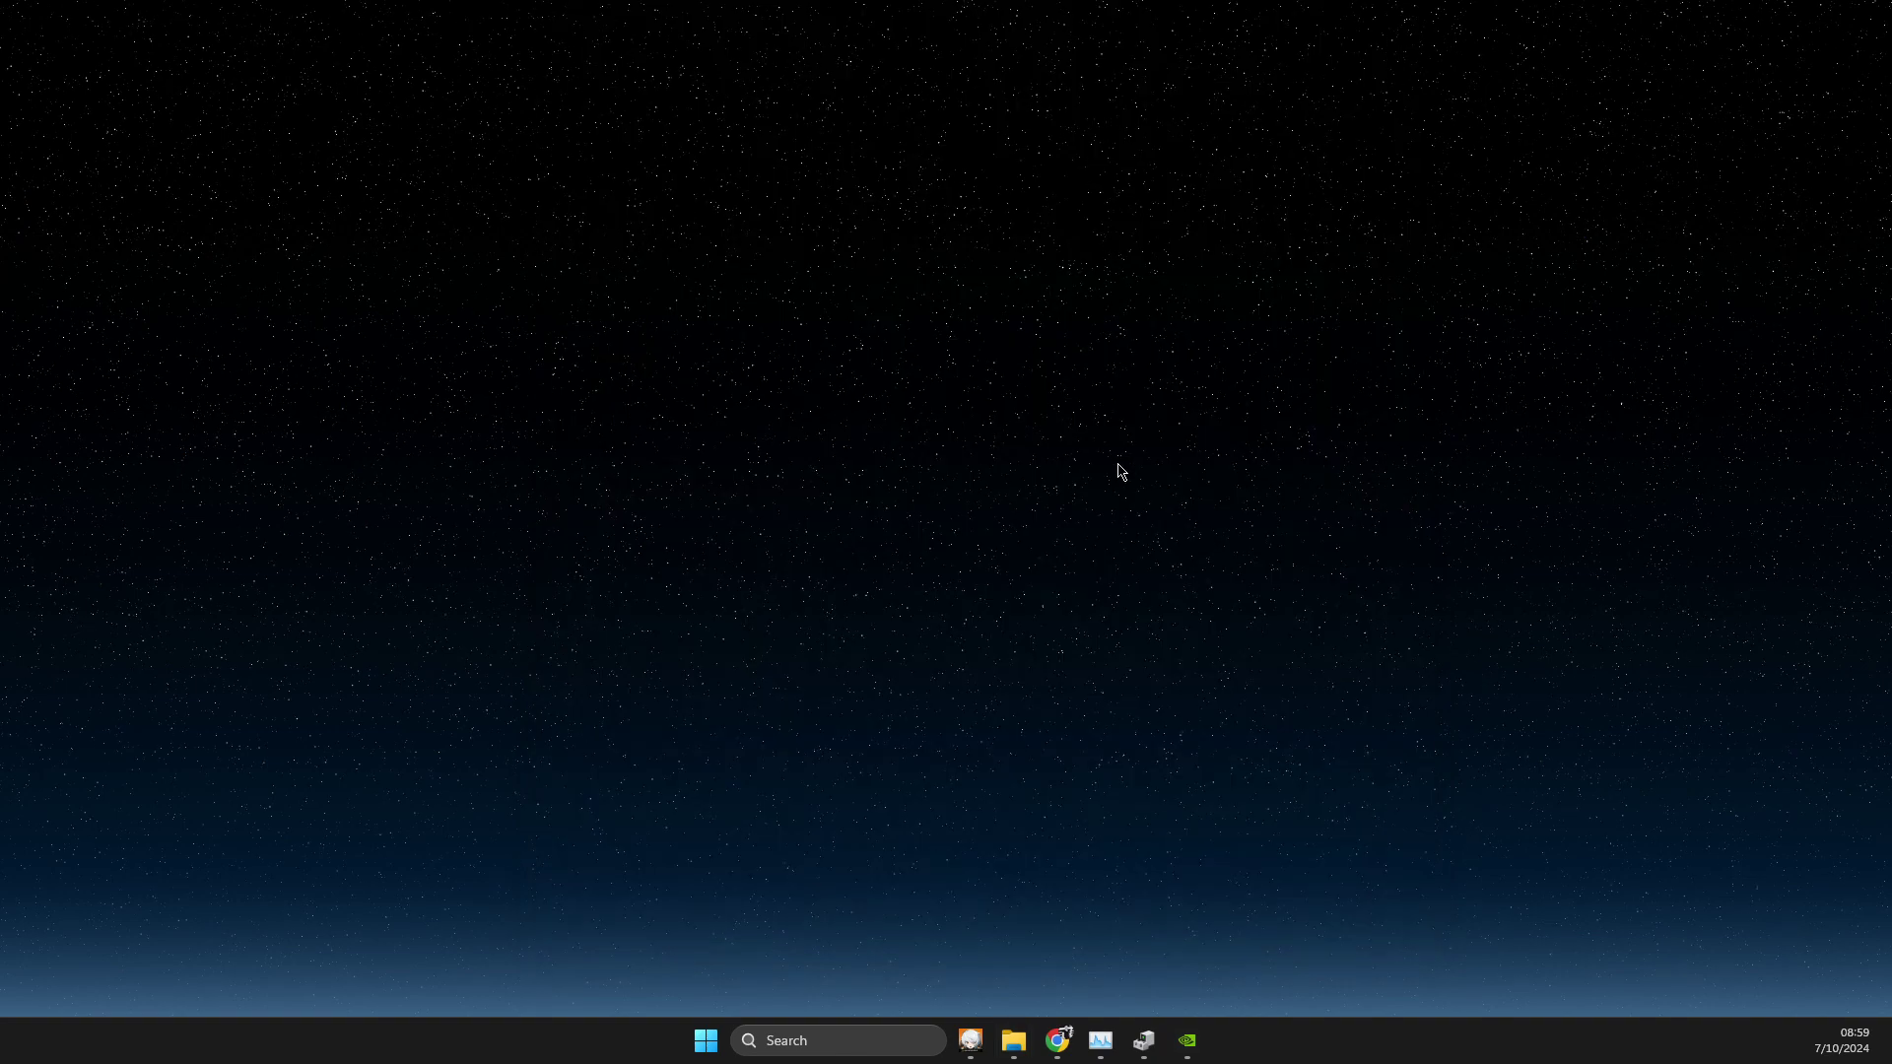
Search 'roblox' and open the Roblox Player shortcut's file location
{"action": "left_click", "coordinate": [842, 1041]}
{"action": "type", "text": "roblox"}
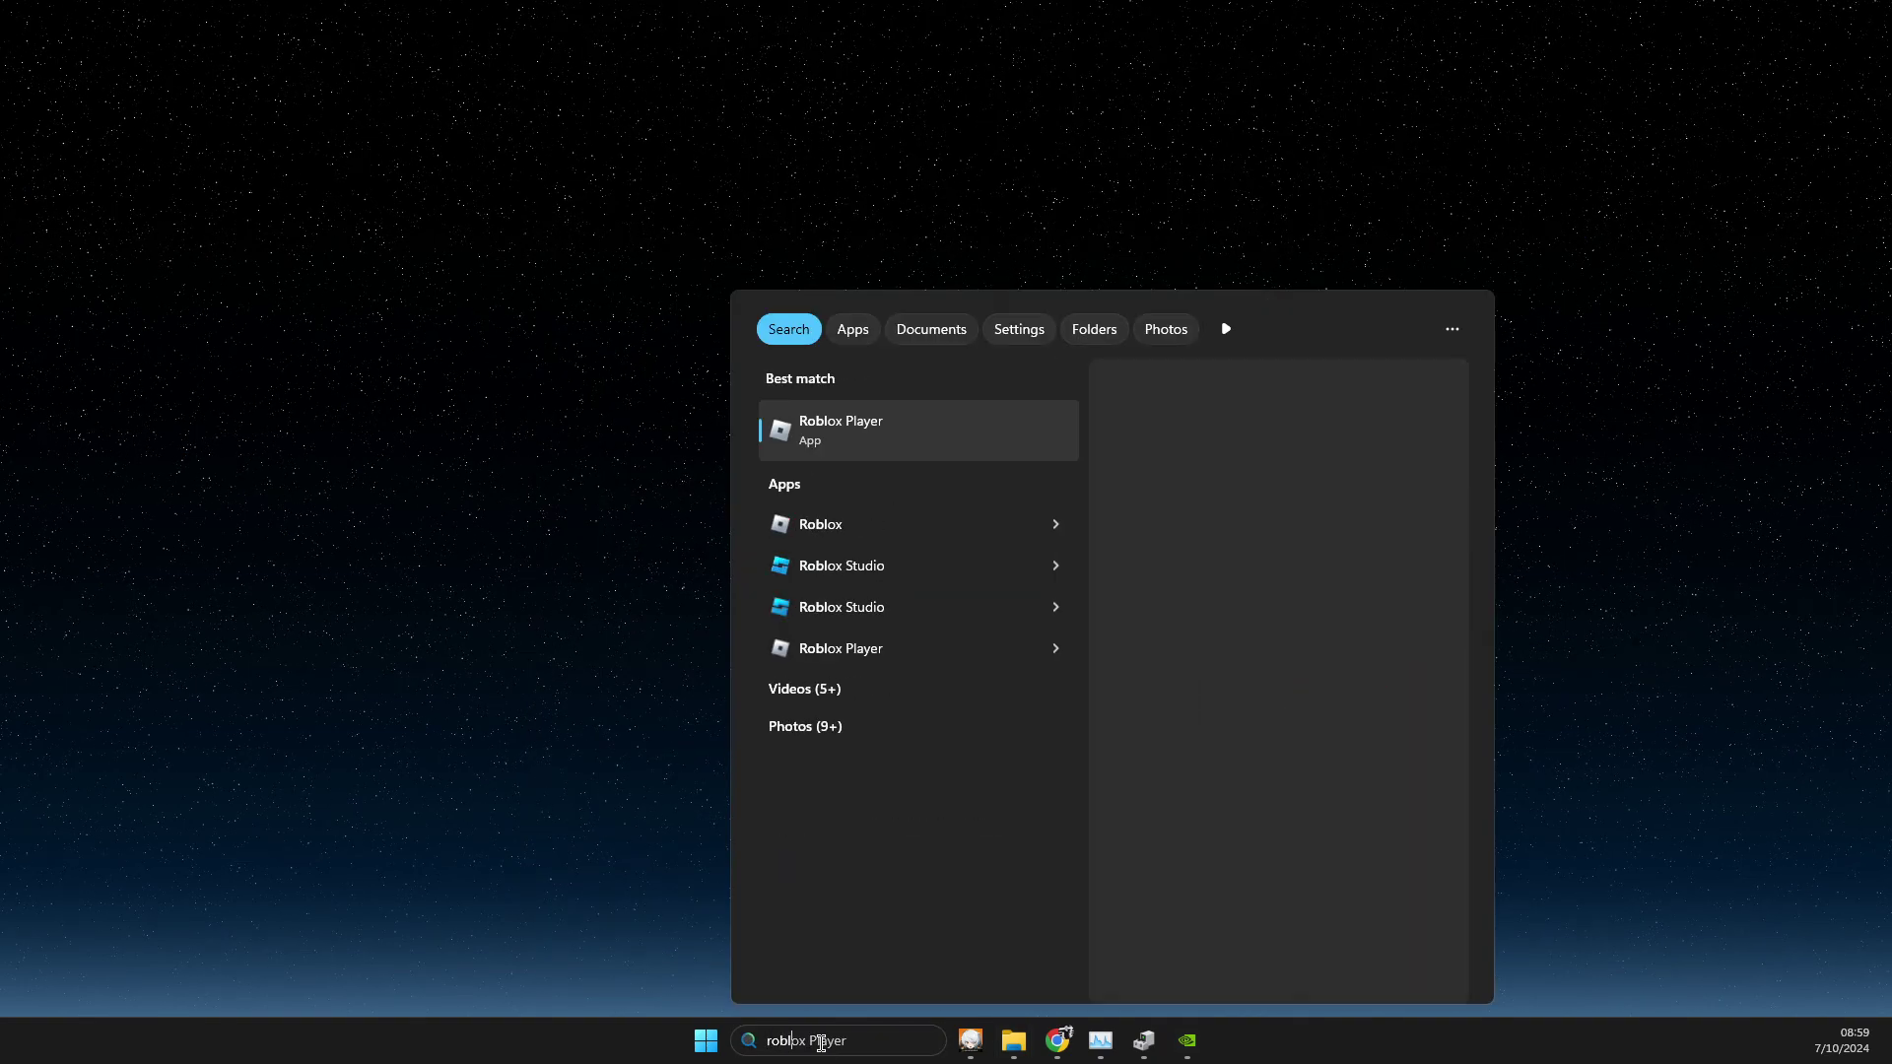
{"action": "right_click", "coordinate": [837, 448]}
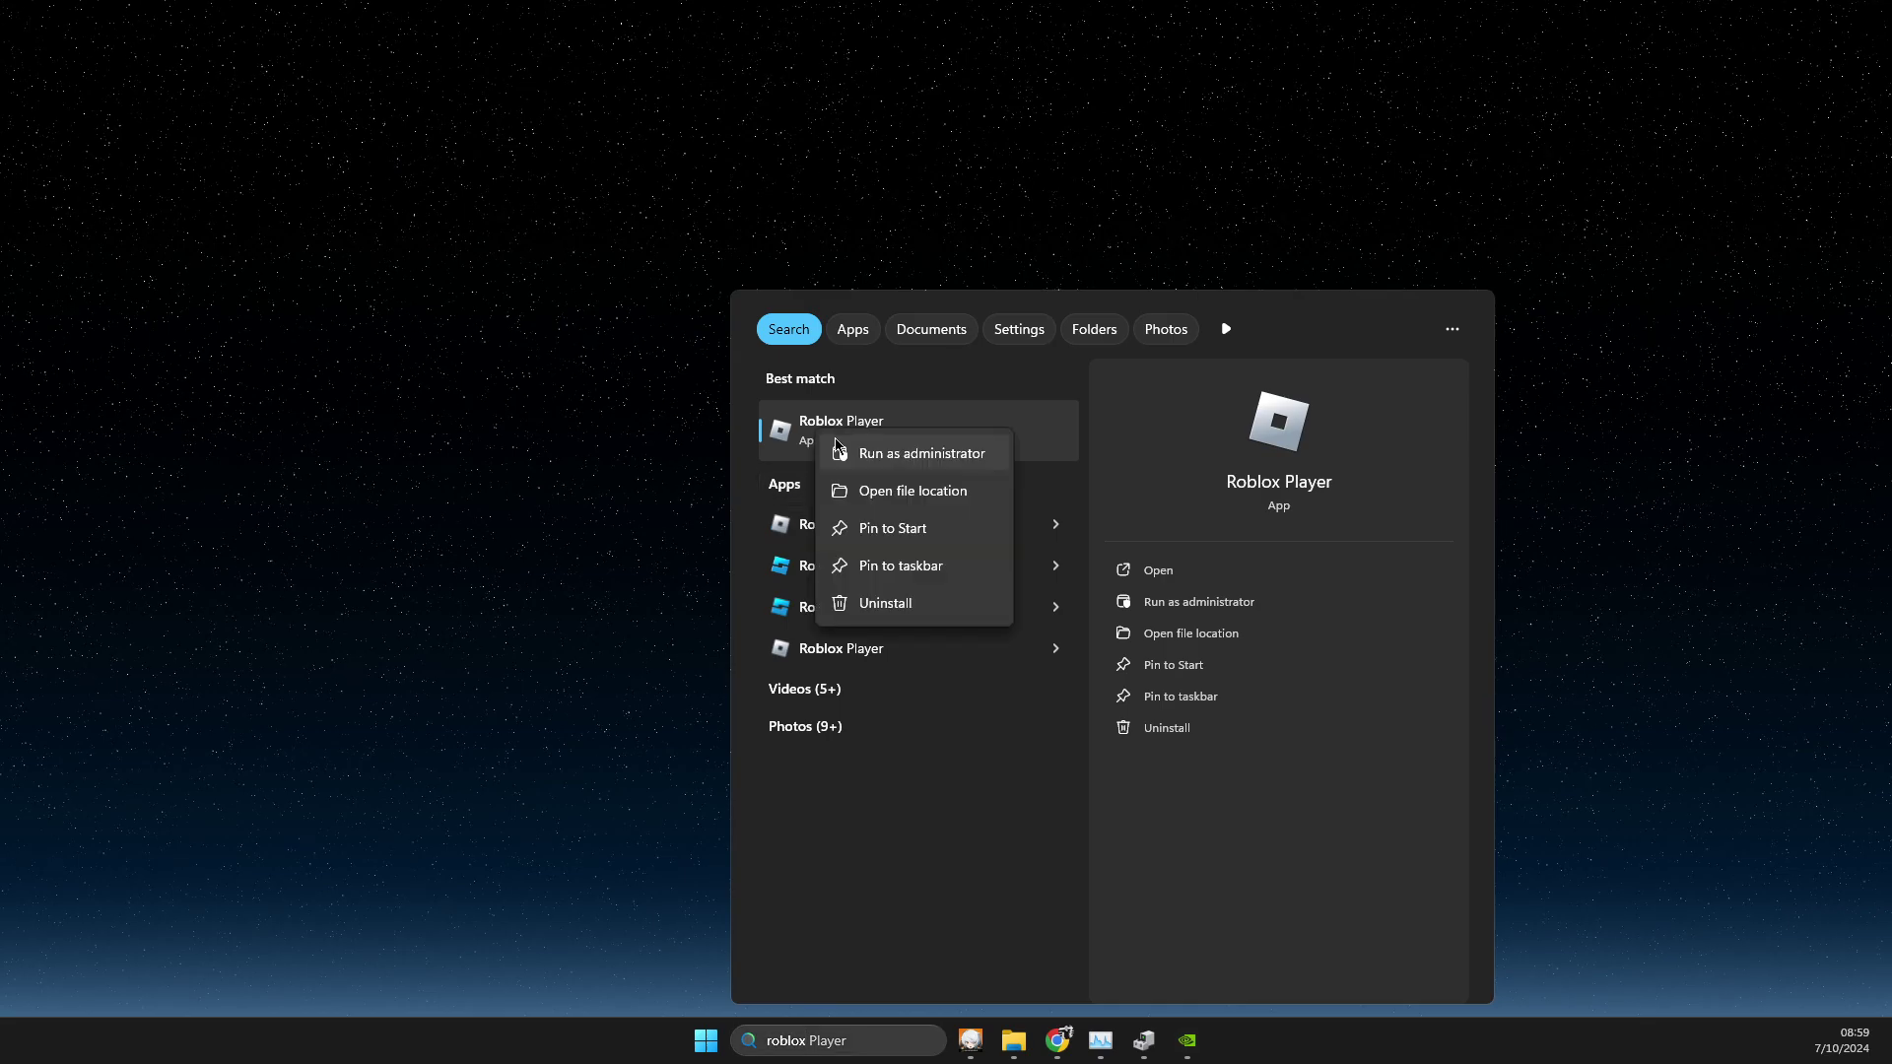
{"action": "left_click", "coordinate": [856, 492]}
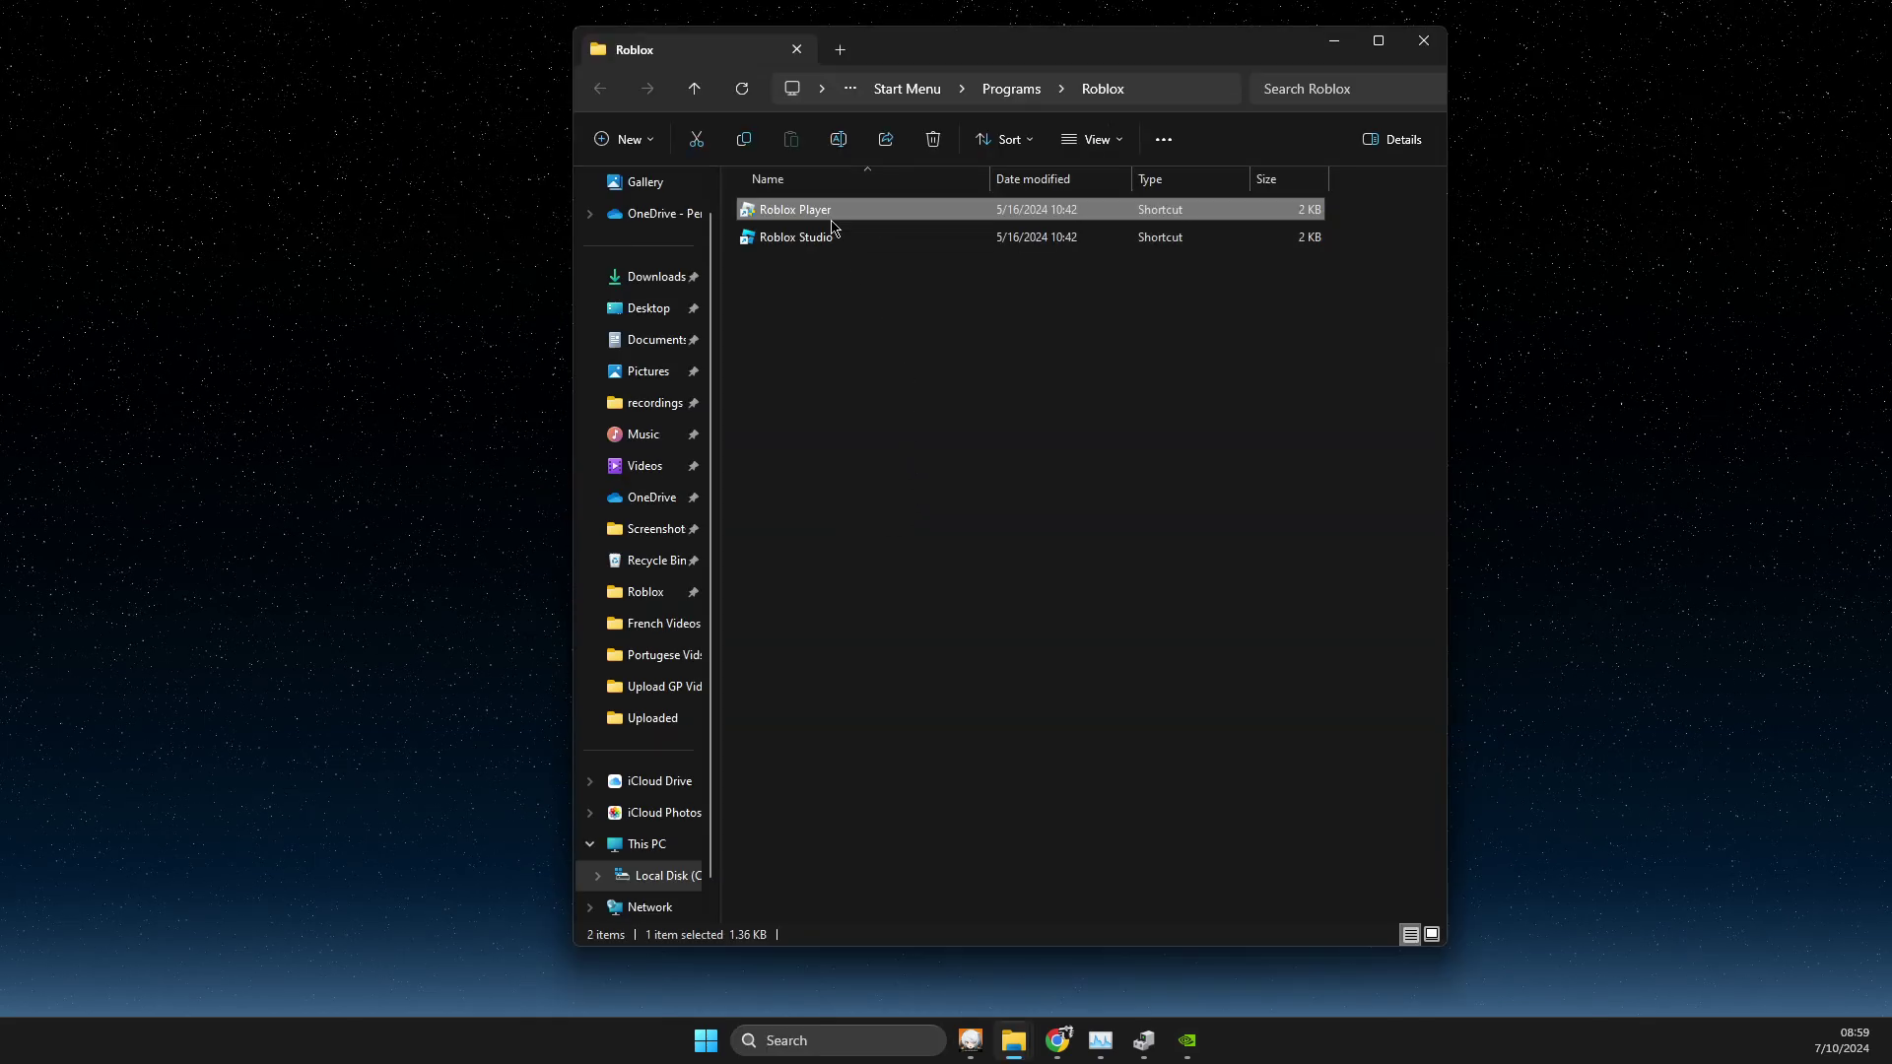
In Roblox Player's Properties, review the Compatibility settings (Windows 8 mode, run as administrator), then close the dialog and folder
{"action": "right_click", "coordinate": [833, 225]}
{"action": "left_click", "coordinate": [887, 744]}
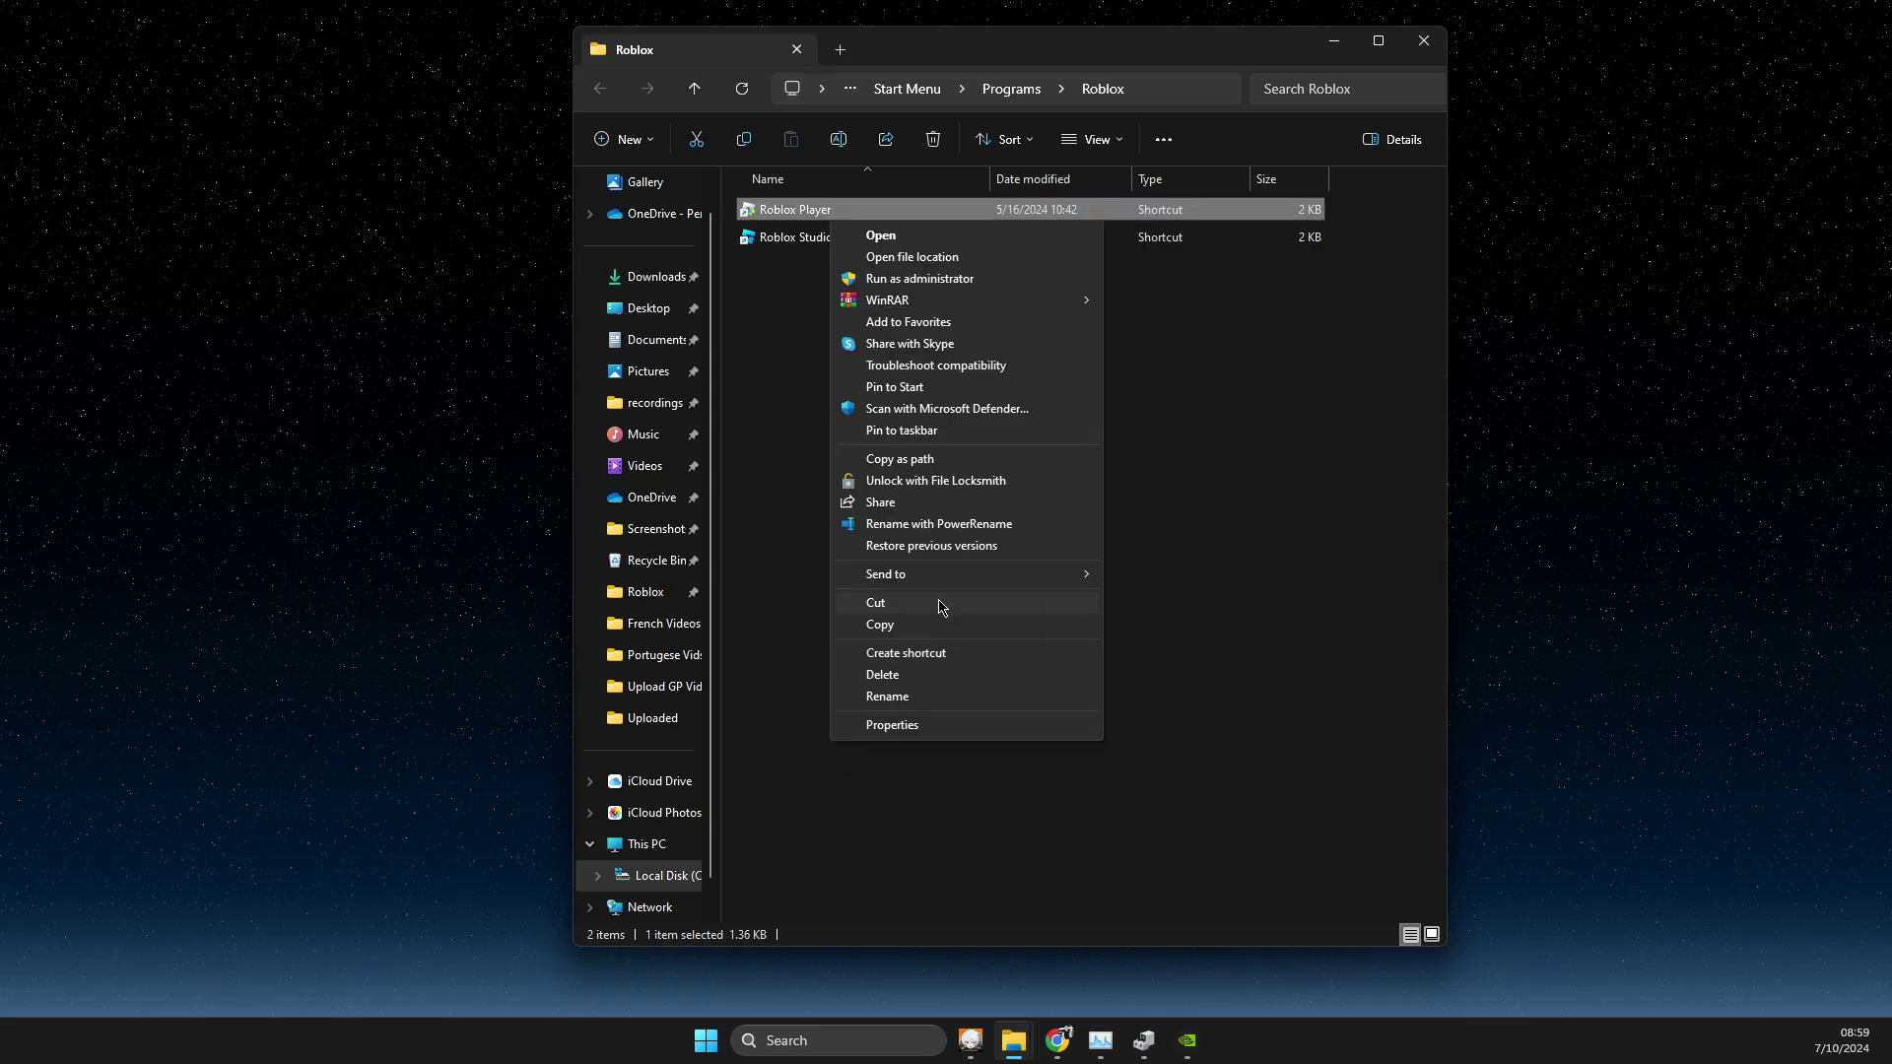
{"action": "left_click", "coordinate": [891, 725]}
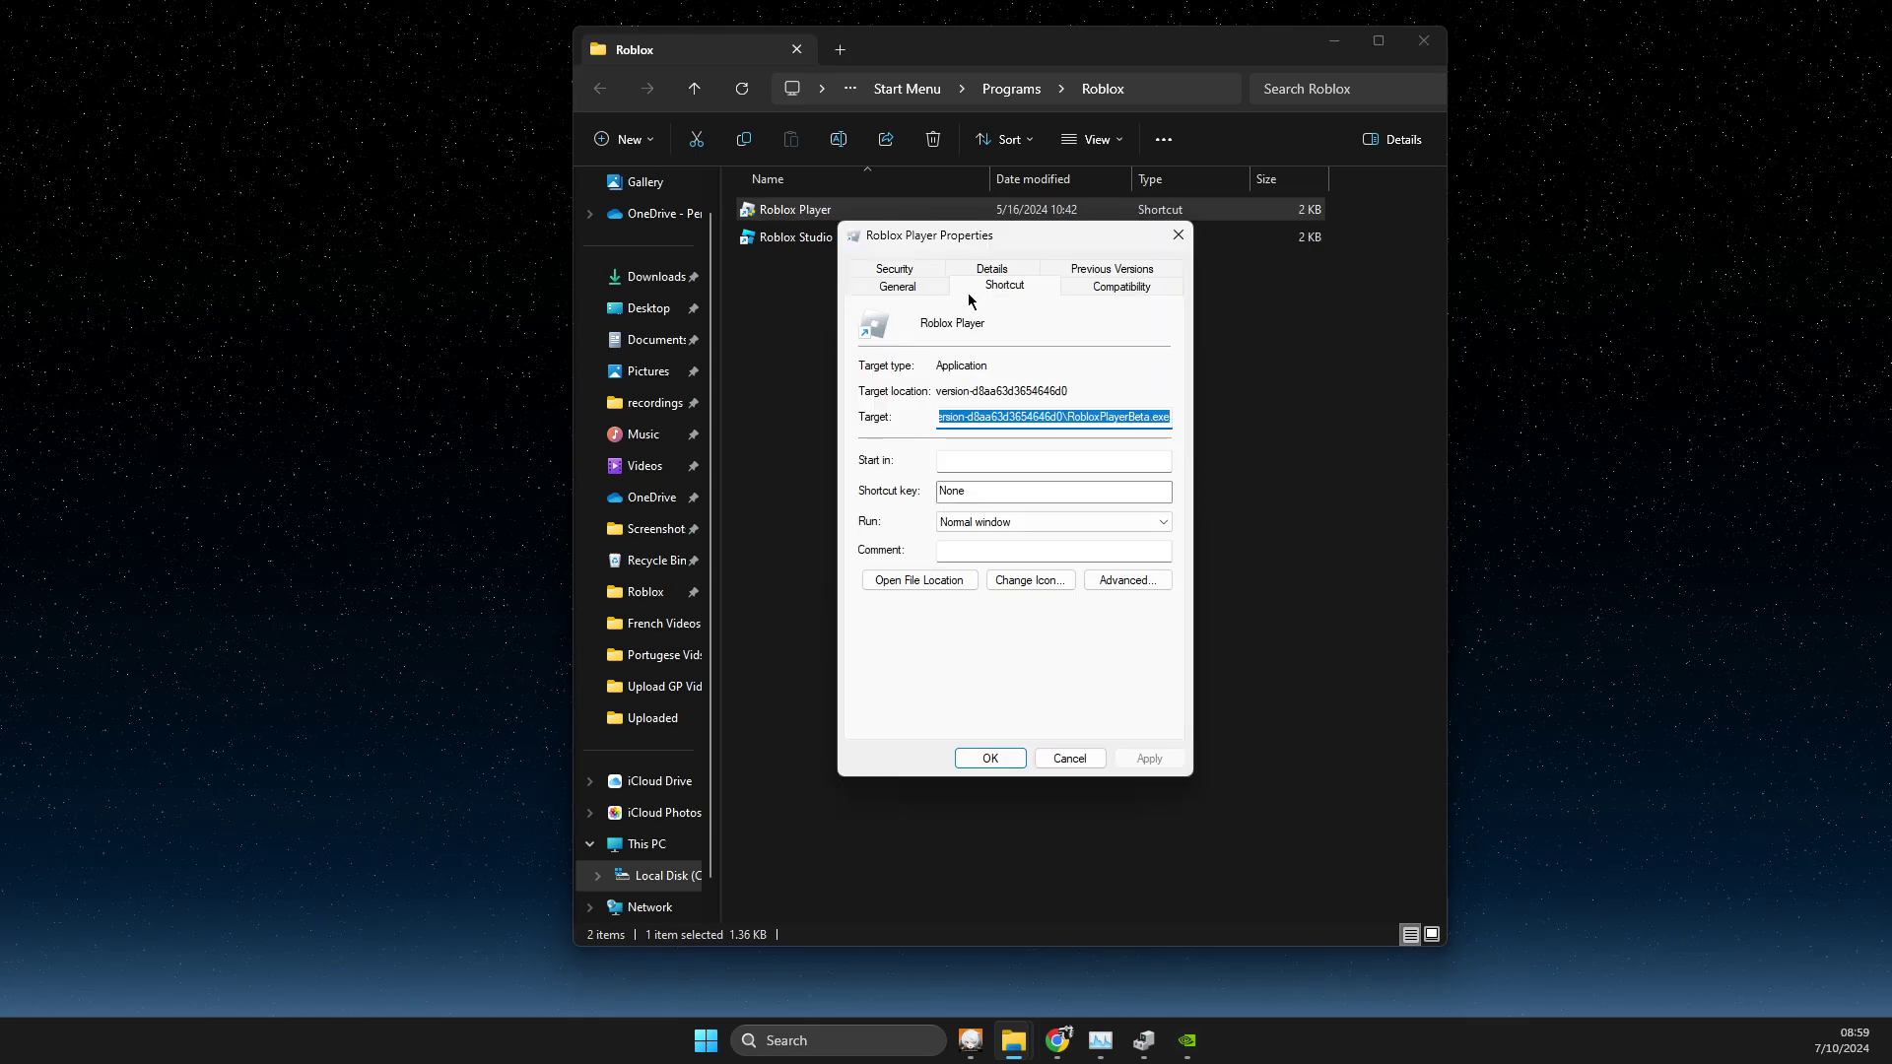
{"action": "left_click", "coordinate": [1120, 284]}
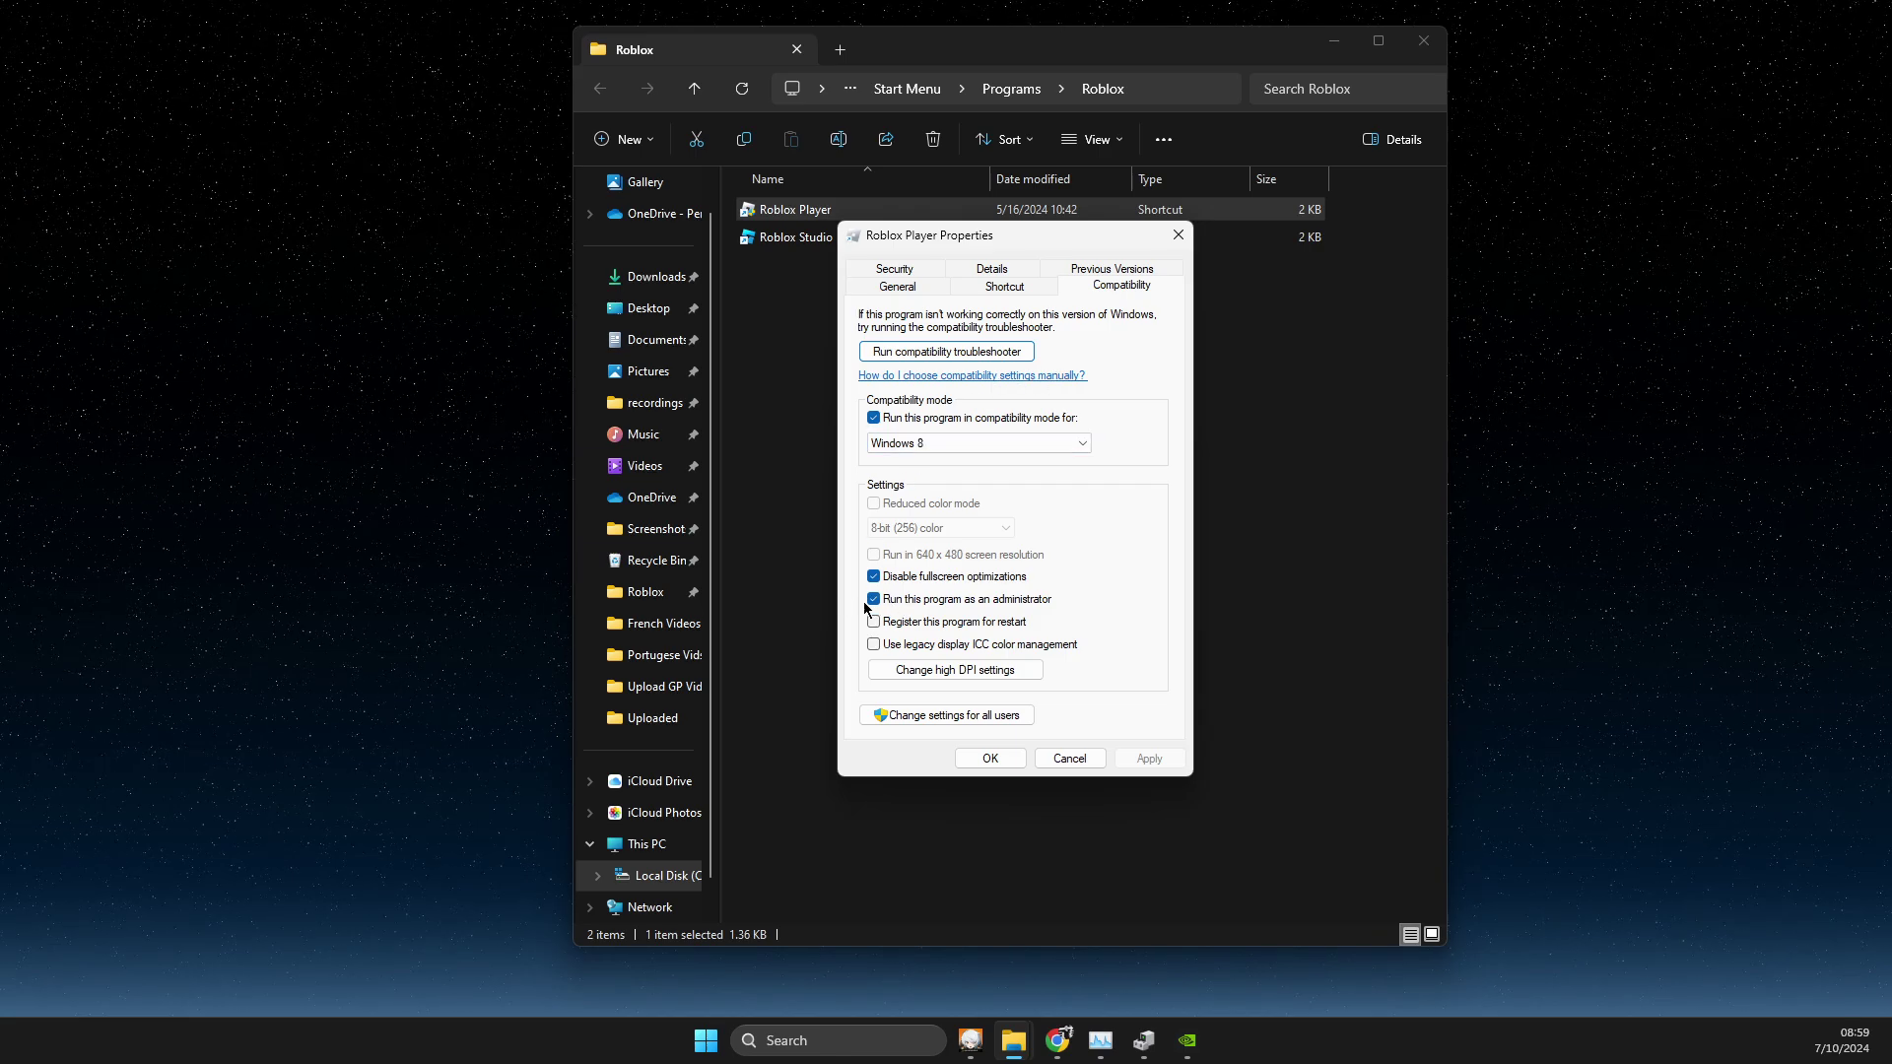
{"action": "left_click", "coordinate": [1095, 761]}
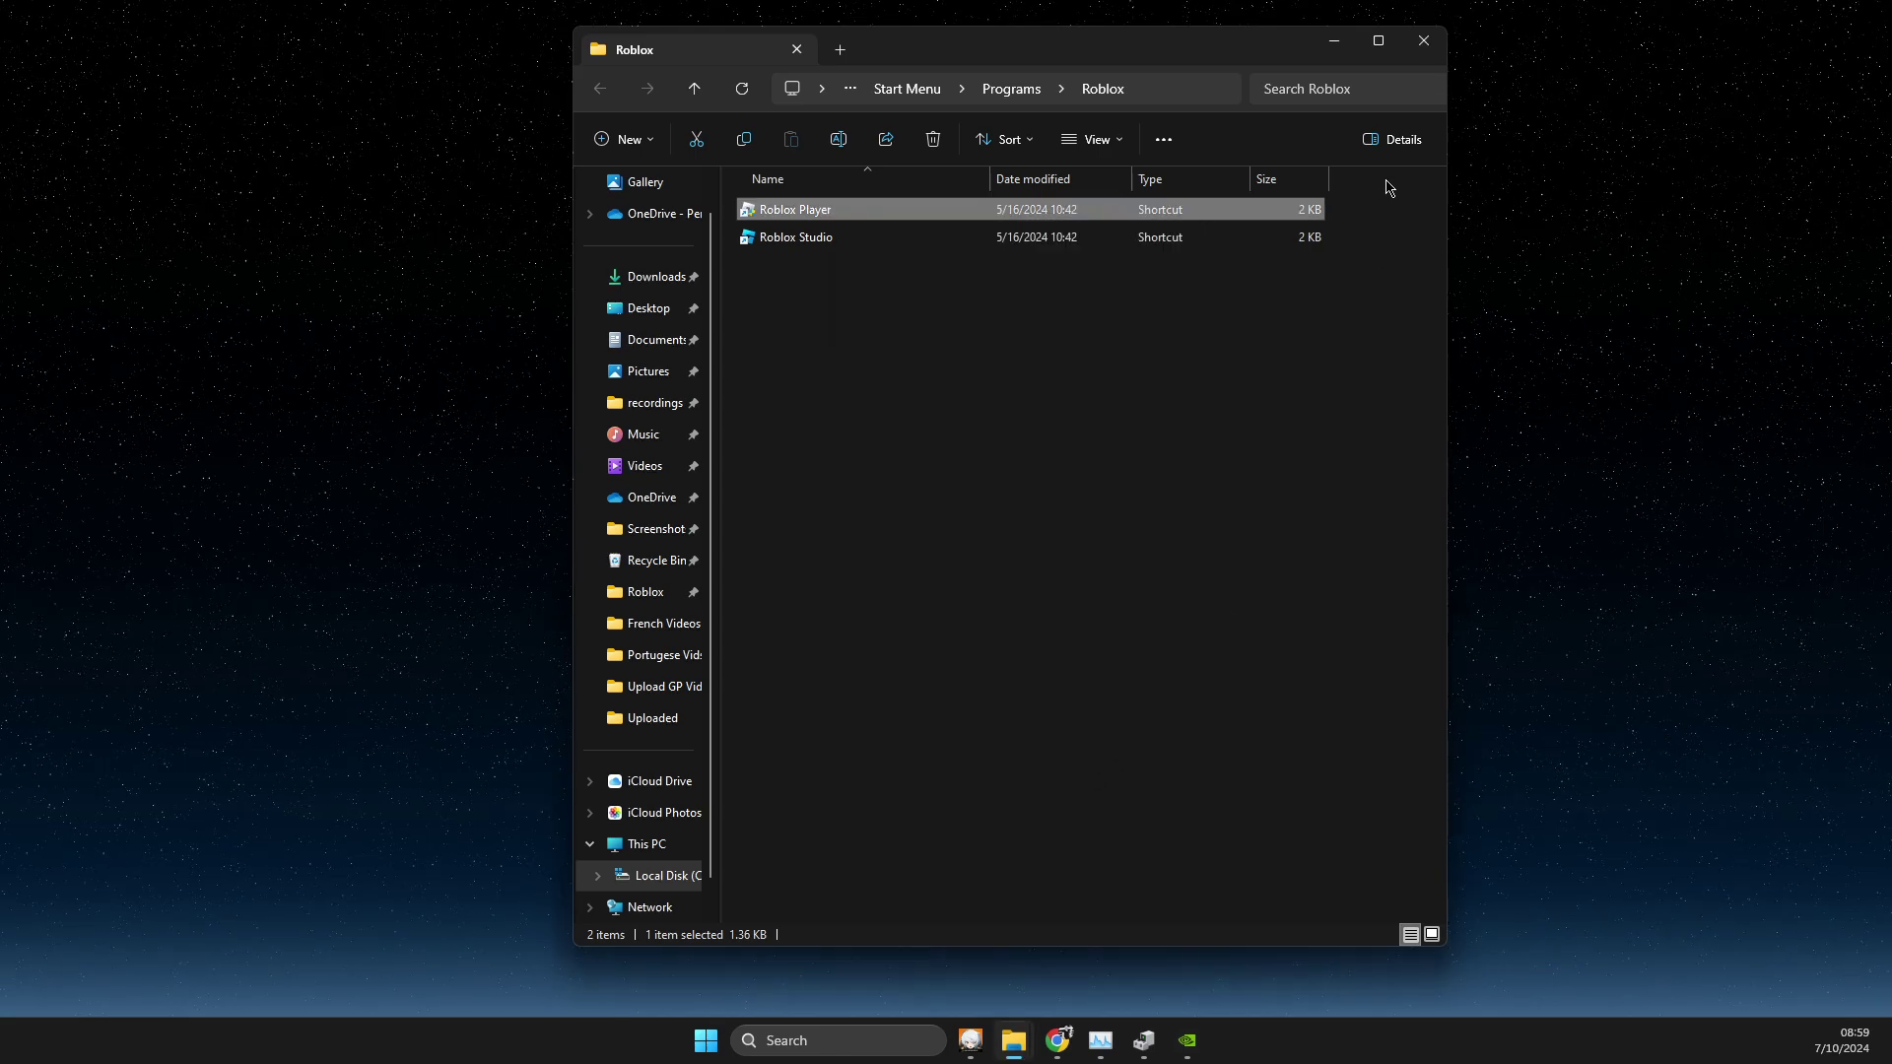
{"action": "left_click", "coordinate": [1424, 41]}
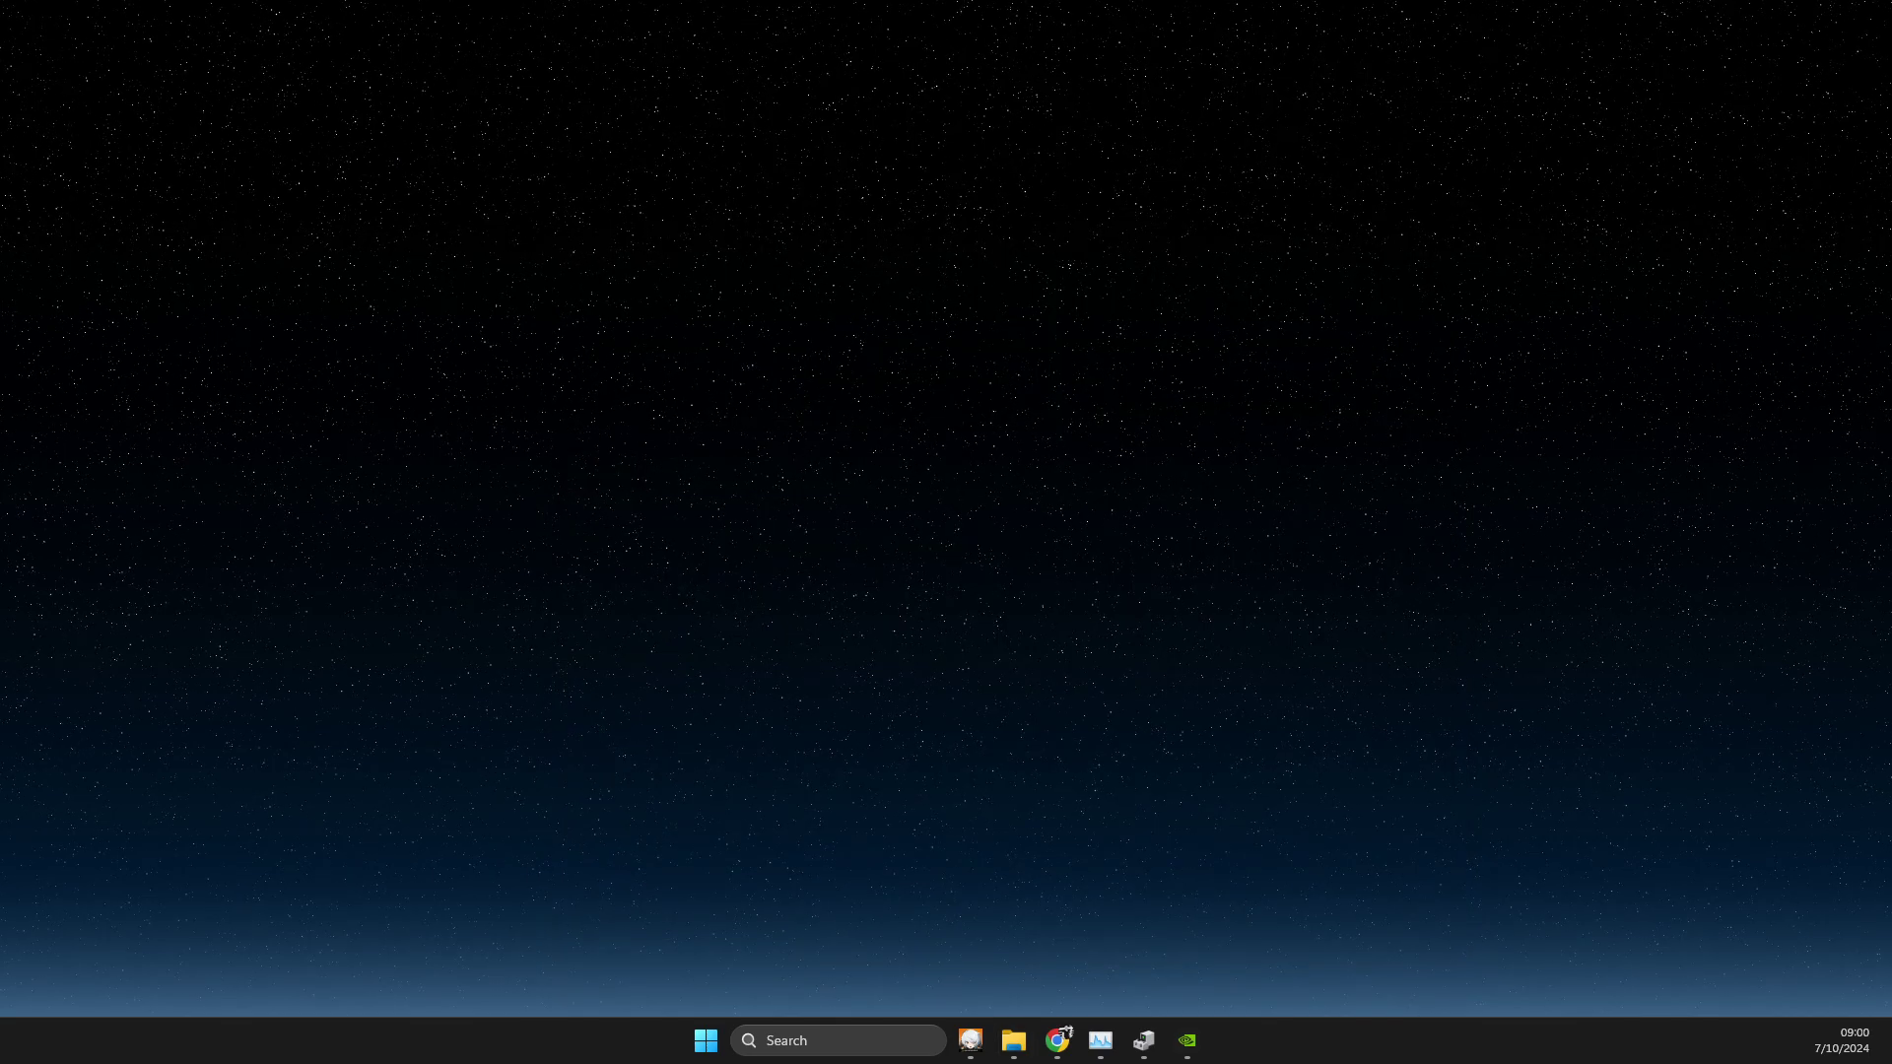